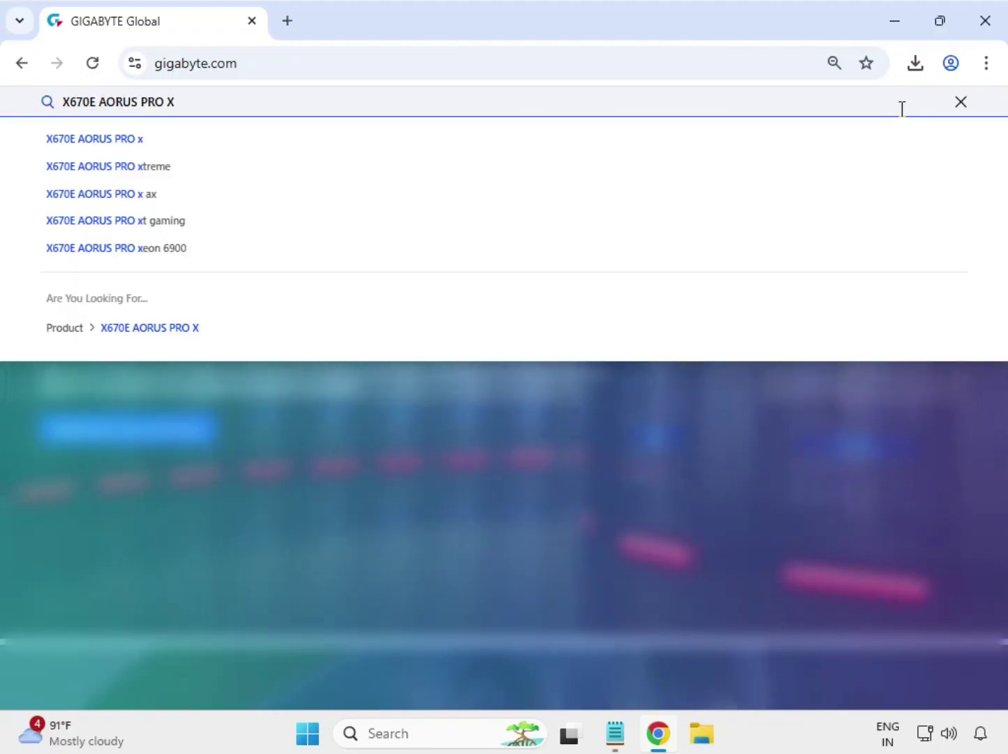
# Step: Search the Gigabyte site for X670E AORUS PRO X and open that motherboard's support downloads
pyautogui.press('Return')
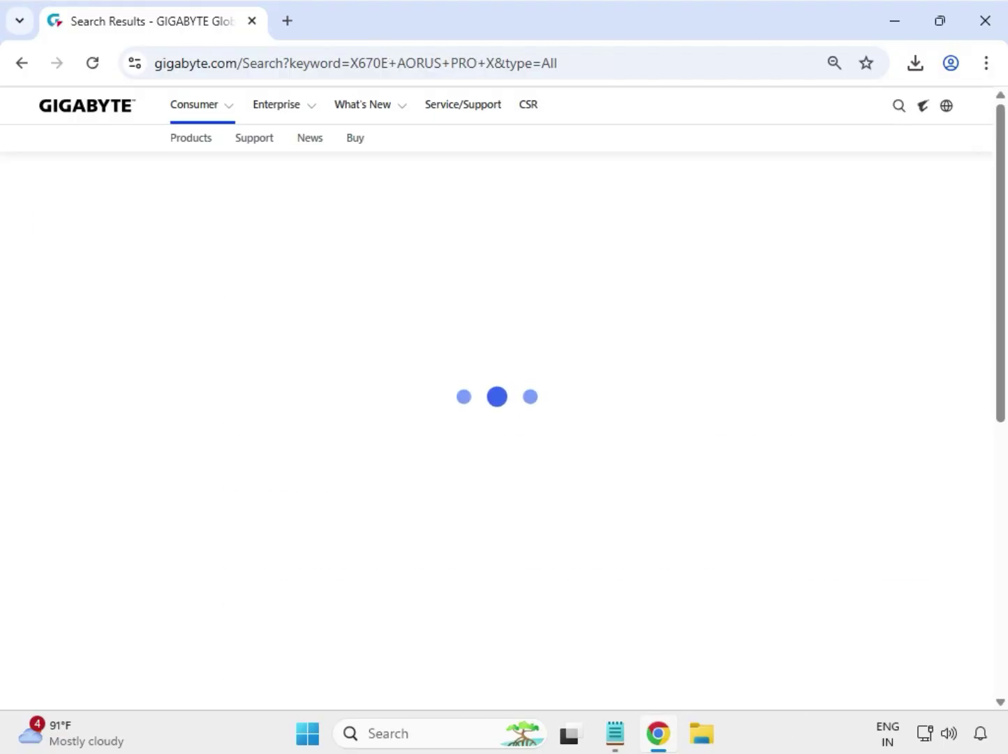
pyautogui.click(75, 264)
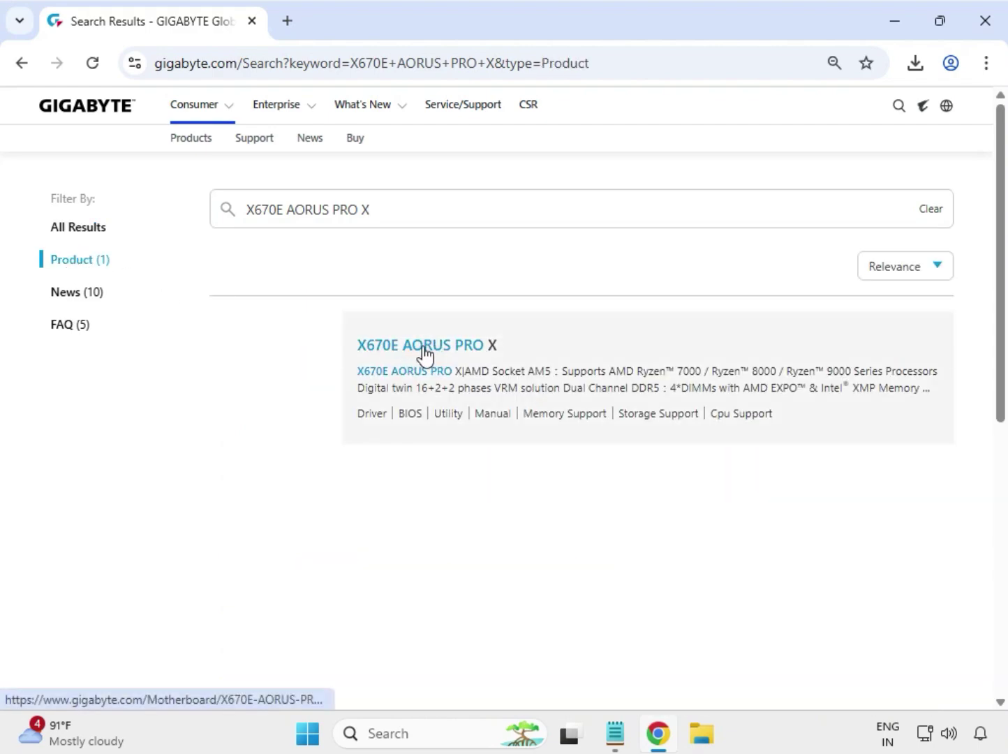
pyautogui.click(414, 342)
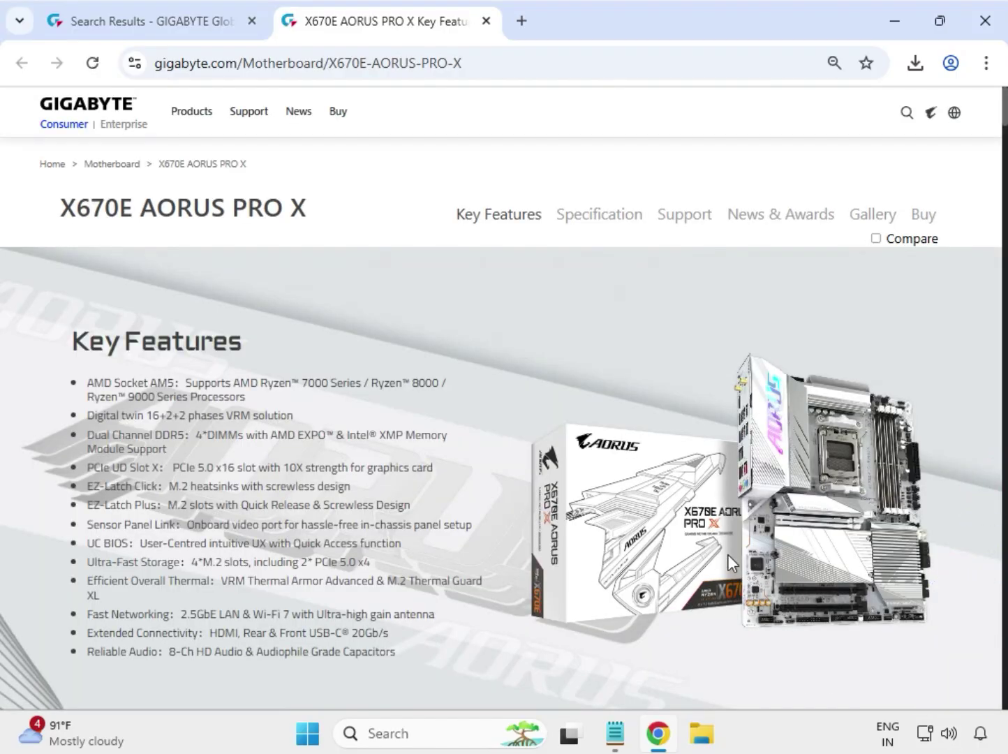
pyautogui.click(662, 222)
pyautogui.moveTo(660, 223); pyautogui.dragTo(714, 218)
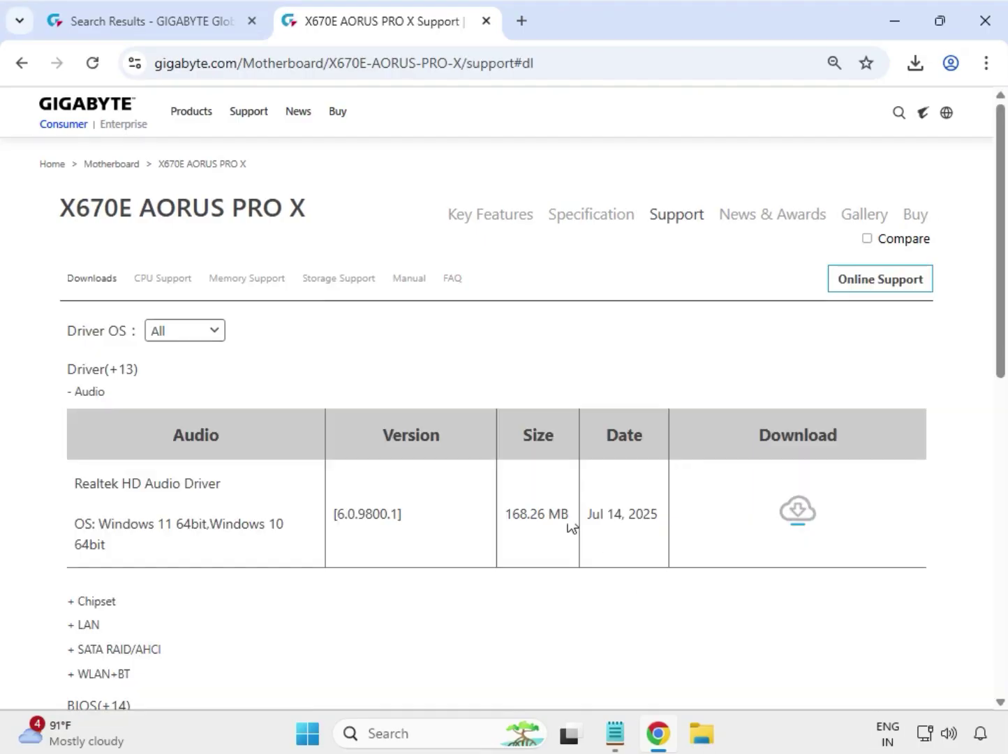
# Step: Filter the drivers to Windows 11 64bit and download the Realtek HD Audio Driver
pyautogui.click(192, 335)
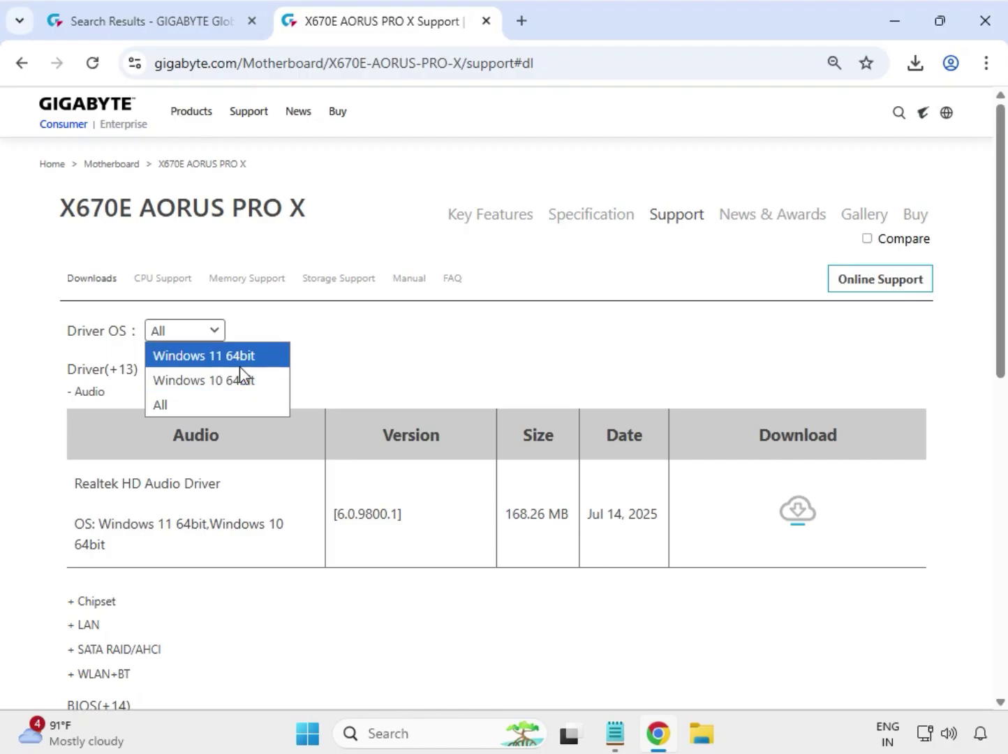
pyautogui.click(239, 366)
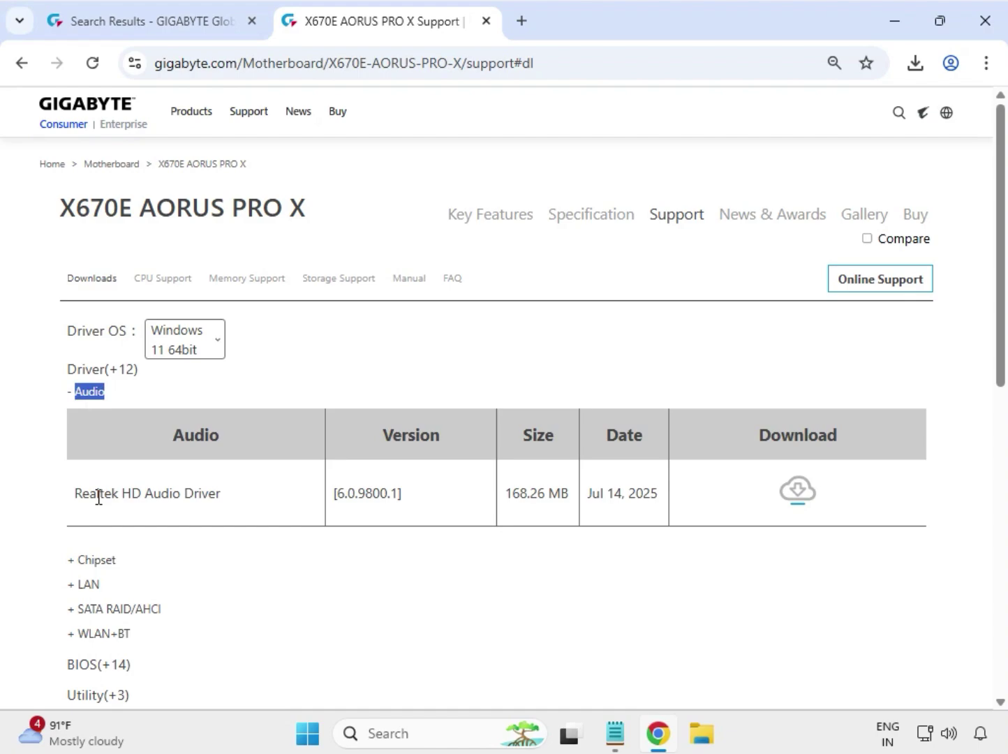
pyautogui.moveTo(98, 497); pyautogui.dragTo(801, 504)
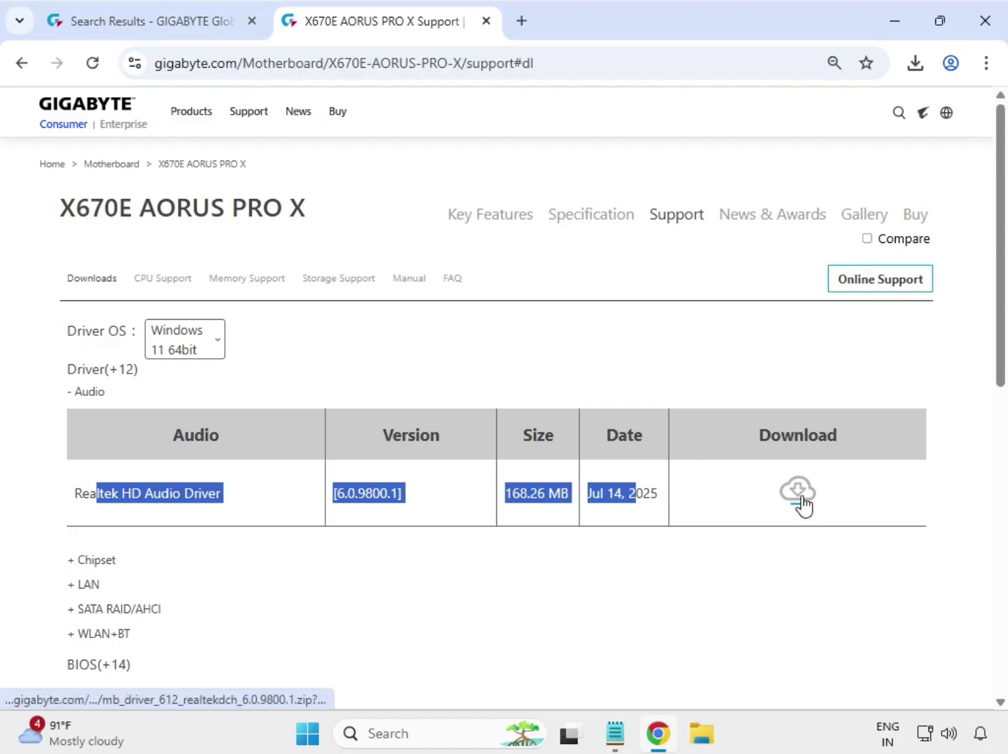
pyautogui.click(798, 497)
pyautogui.click(56, 573)
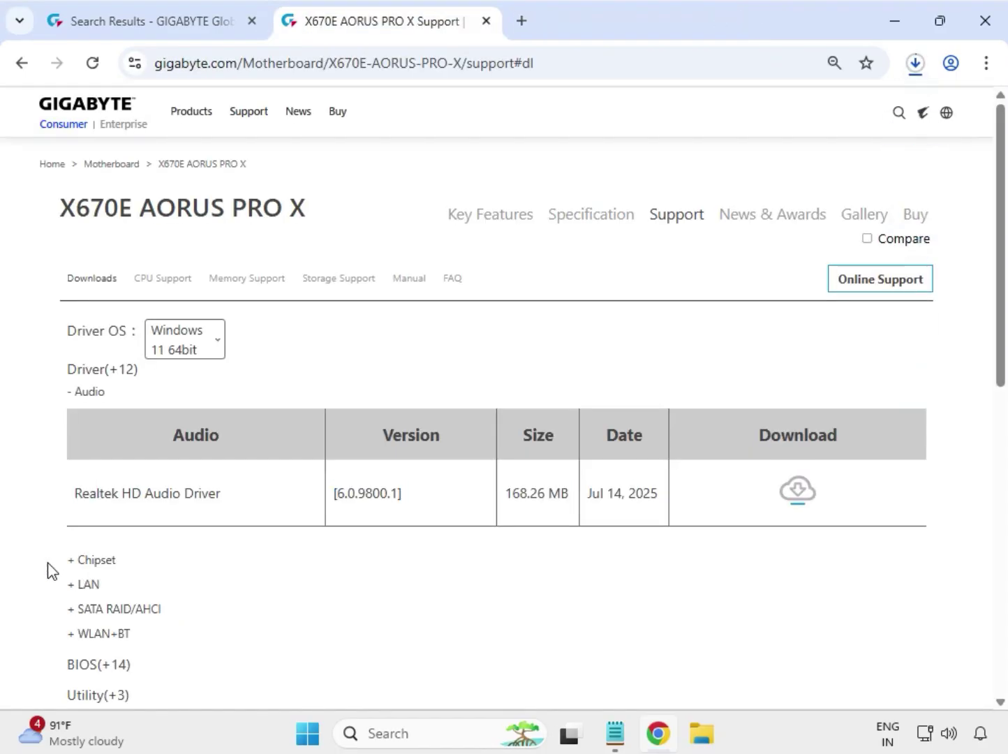
# Step: Expand the Chipset drivers and download the AMD Chipset Driver
pyautogui.click(100, 566)
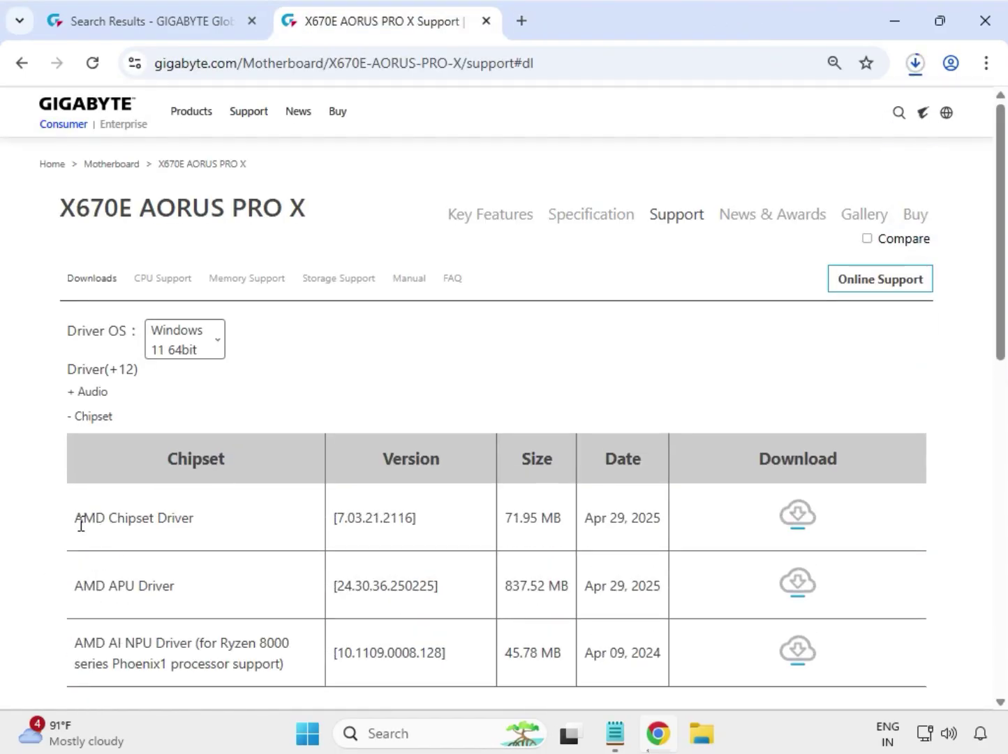
pyautogui.moveTo(81, 525); pyautogui.dragTo(305, 532)
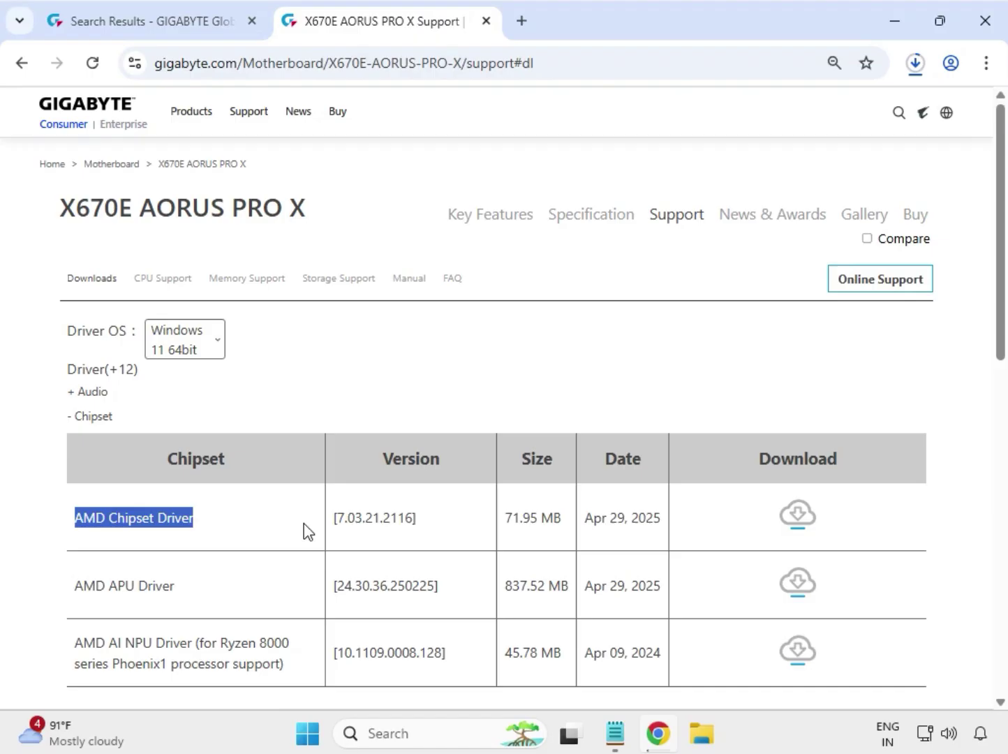
pyautogui.click(800, 516)
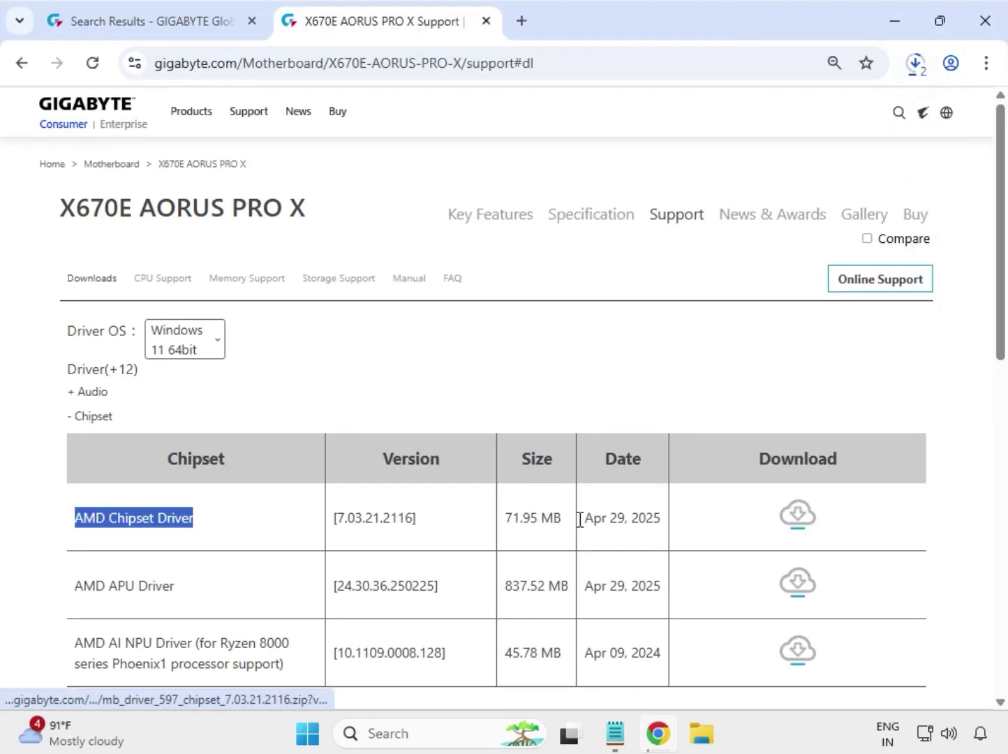
# Step: Expand the LAN drivers and download the Intel i225 LAN driver
pyautogui.scroll(-4, 280, 596)
pyautogui.click(84, 368)
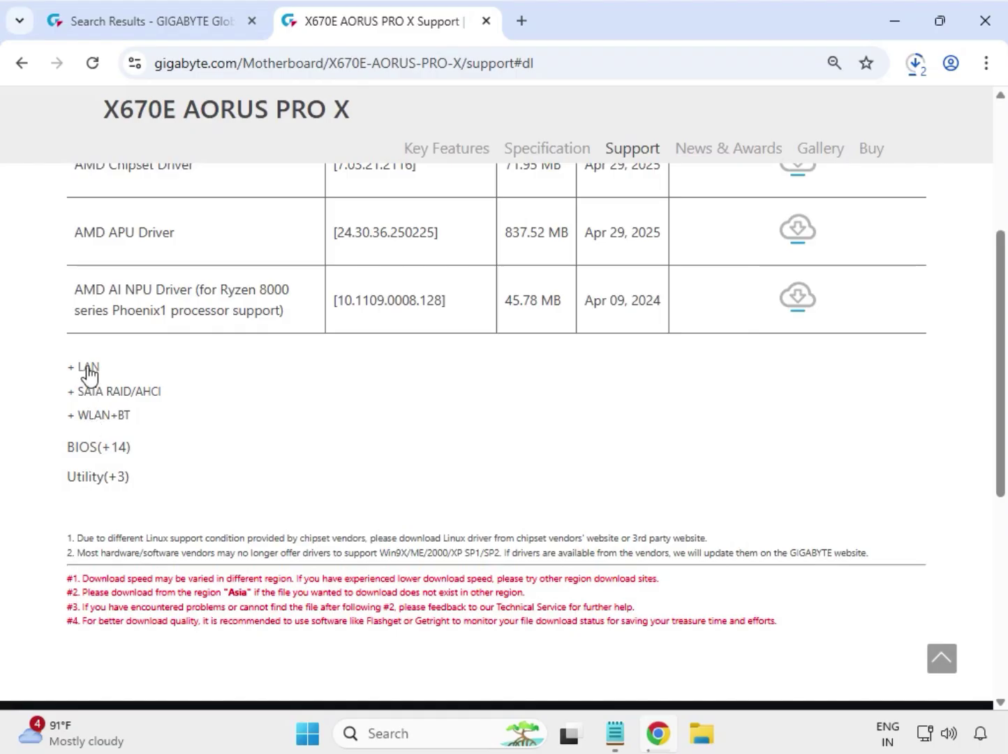
pyautogui.scroll(2, 105, 384)
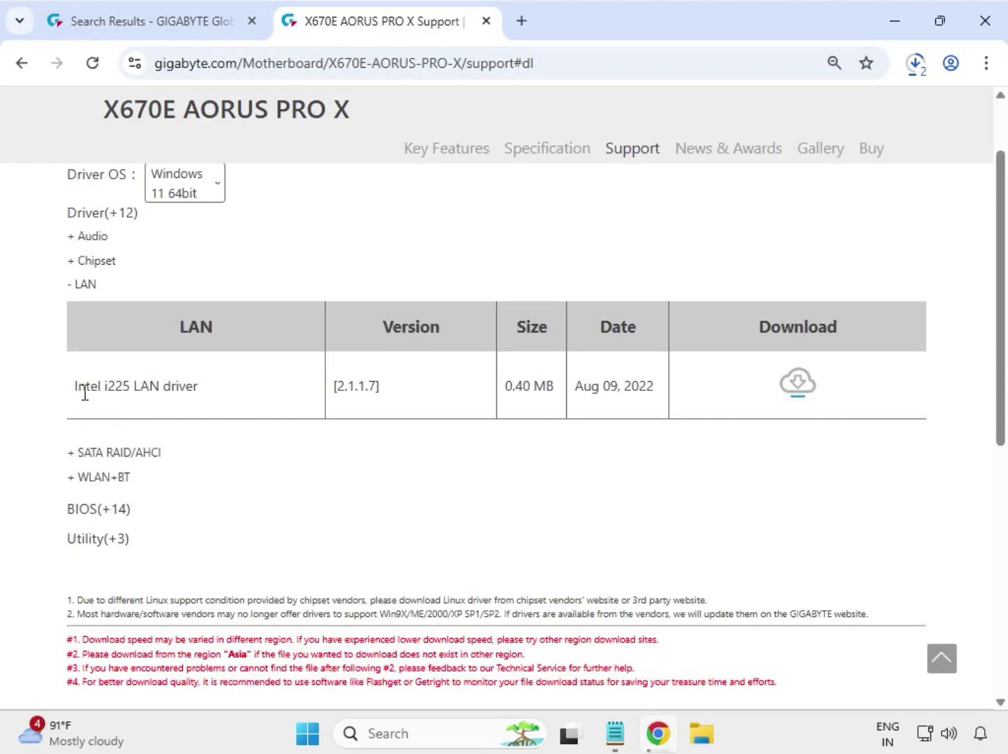
pyautogui.moveTo(84, 393); pyautogui.dragTo(774, 392)
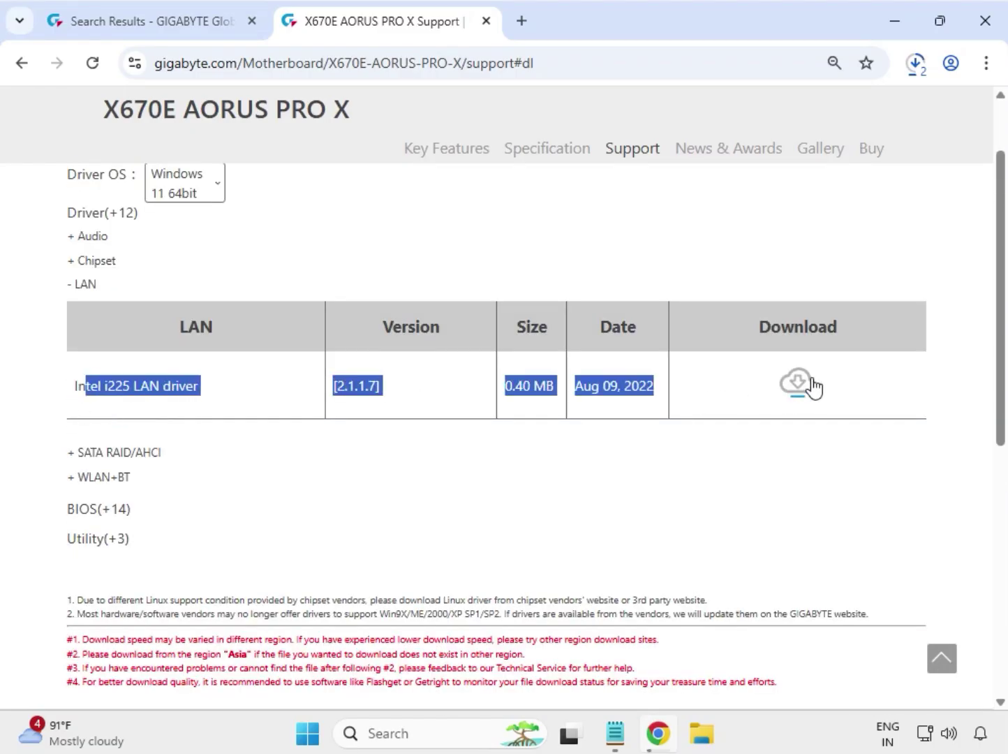
pyautogui.click(803, 392)
# Step: Expand the WLAN+BT drivers and download the MediaTek Wi-Fi 7 Bluetooth Driver
pyautogui.moveTo(130, 479); pyautogui.dragTo(74, 477)
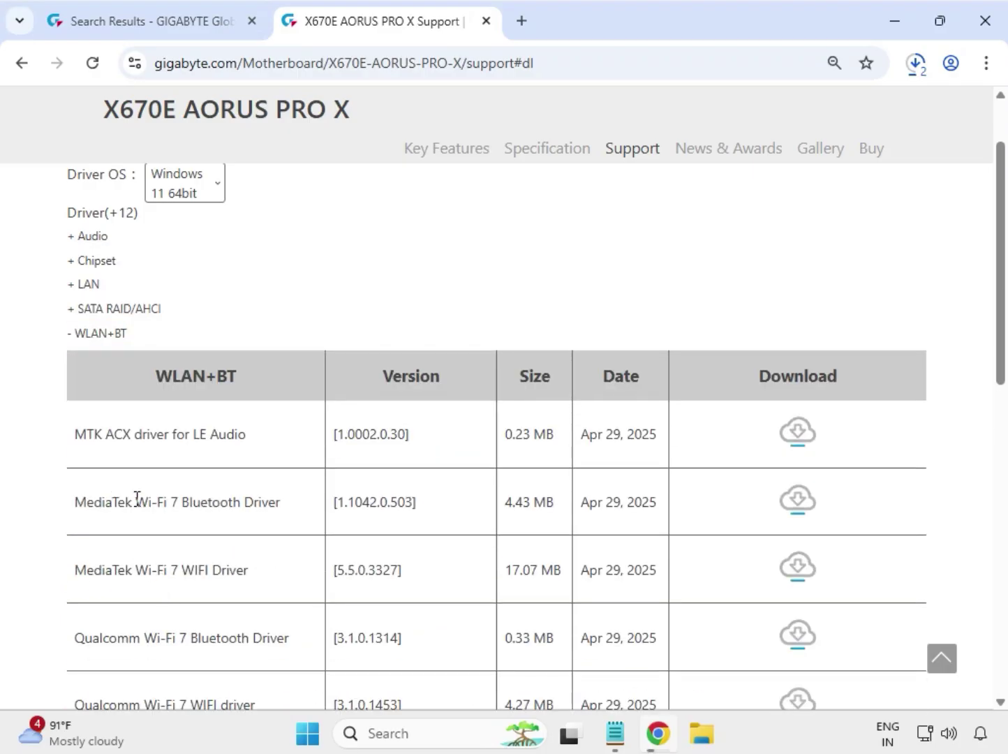
pyautogui.moveTo(137, 497); pyautogui.dragTo(286, 516)
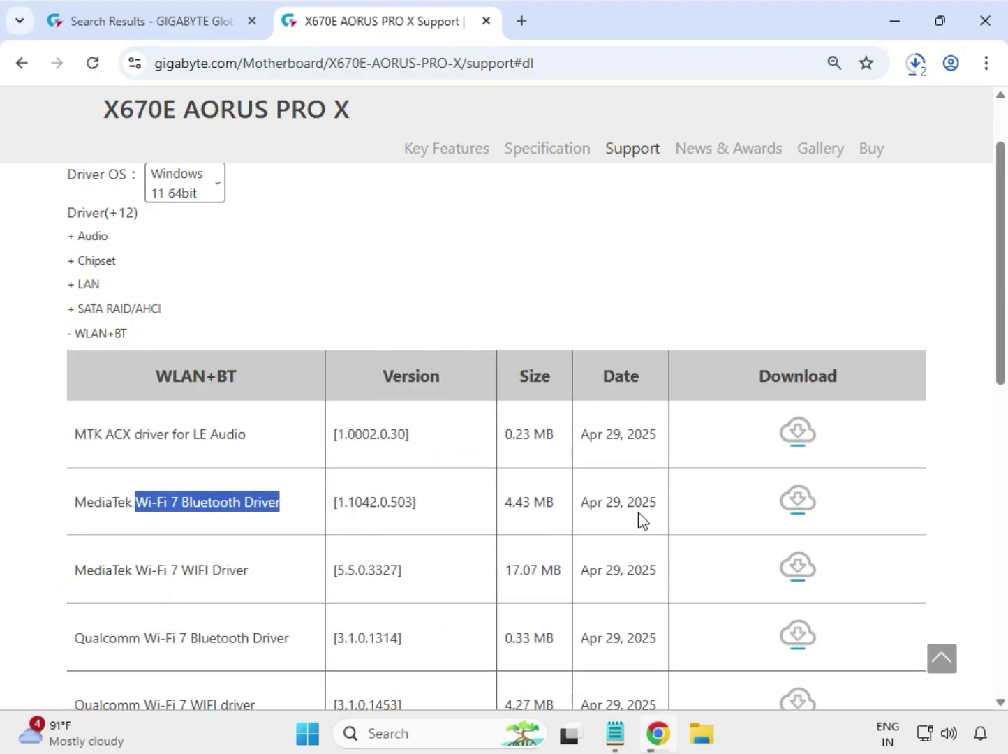
pyautogui.moveTo(85, 502); pyautogui.dragTo(229, 503)
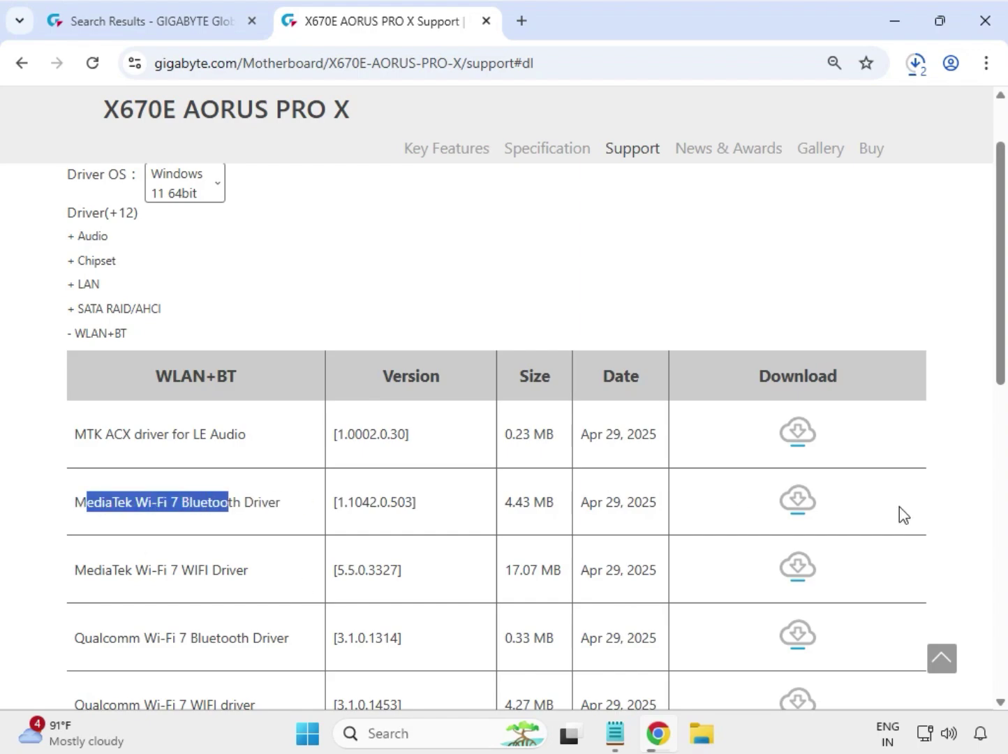
pyautogui.click(805, 504)
# Step: Download the MediaTek Wi-Fi 7 WIFI Driver from the WLAN+BT list
pyautogui.scroll(-1, 307, 566)
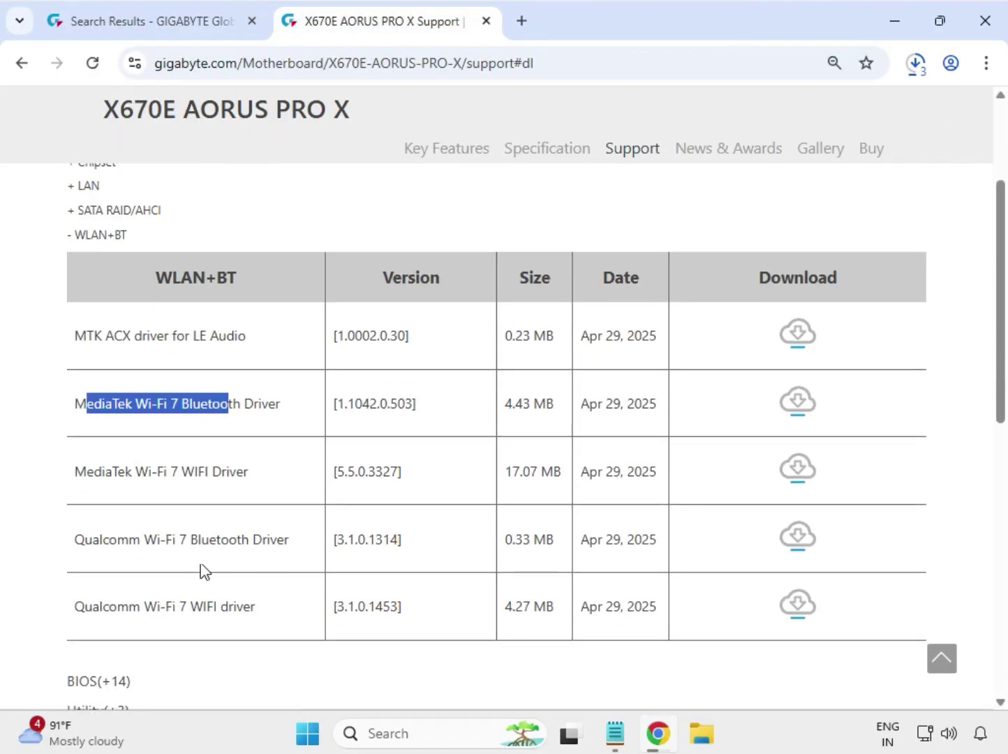
pyautogui.moveTo(179, 543); pyautogui.dragTo(275, 542)
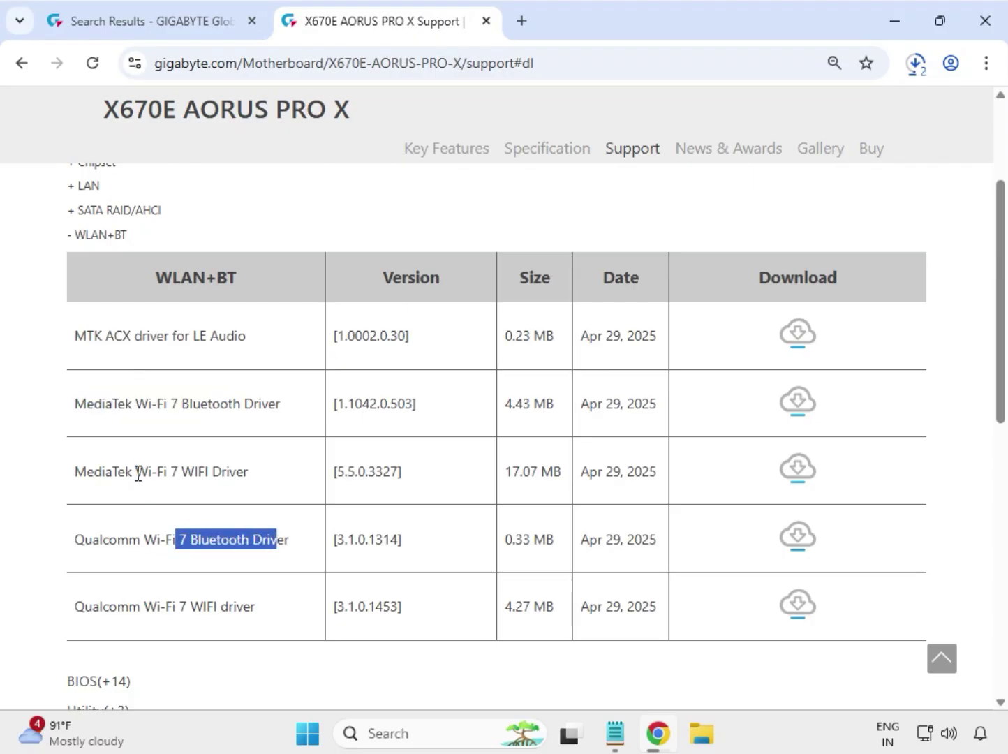
pyautogui.moveTo(138, 474); pyautogui.dragTo(247, 476)
pyautogui.moveTo(147, 403); pyautogui.dragTo(279, 407)
pyautogui.moveTo(165, 472); pyautogui.dragTo(293, 474)
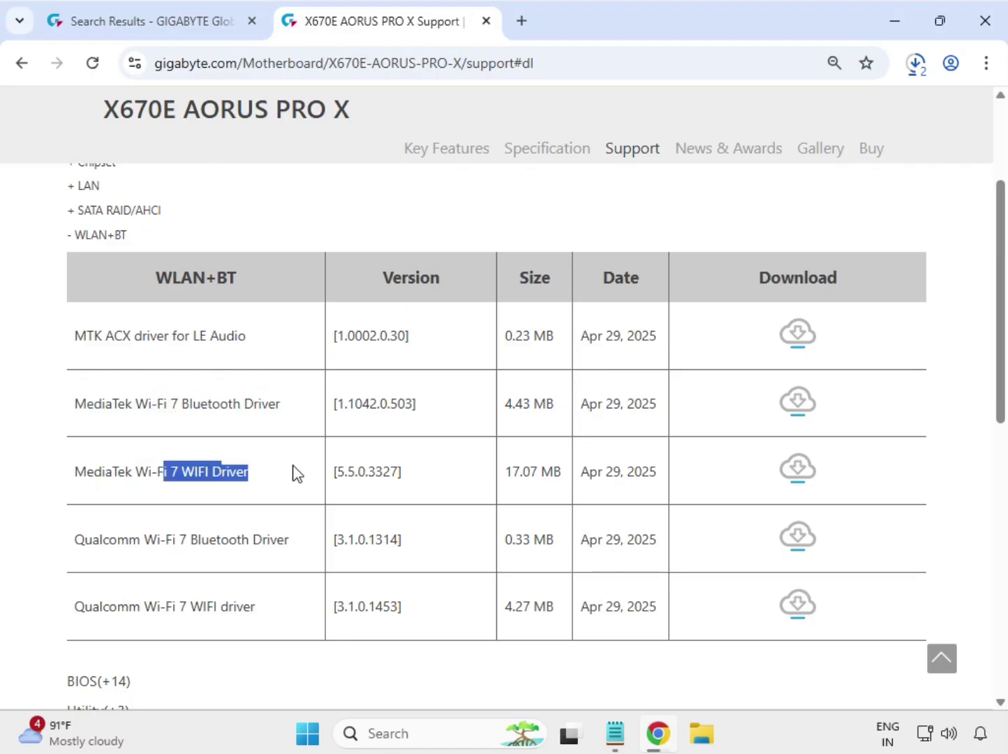
pyautogui.click(799, 477)
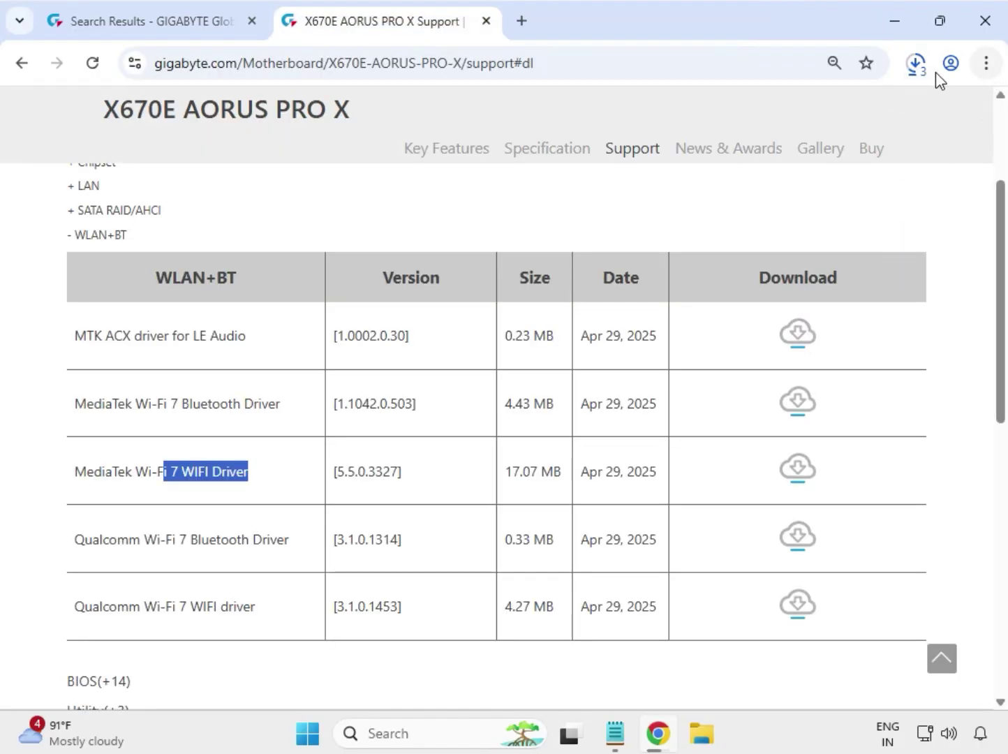
# Step: Open the browser's full download history and show the downloaded driver archives in the Downloads folder in File Explorer
pyautogui.click(926, 72)
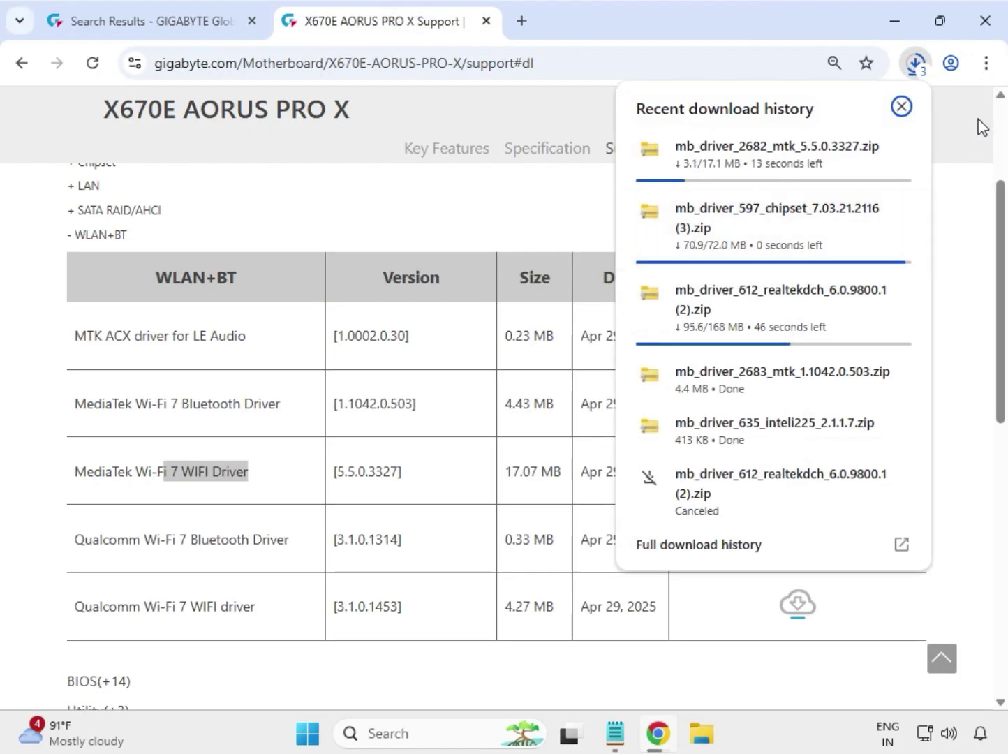
pyautogui.click(986, 64)
pyautogui.click(986, 65)
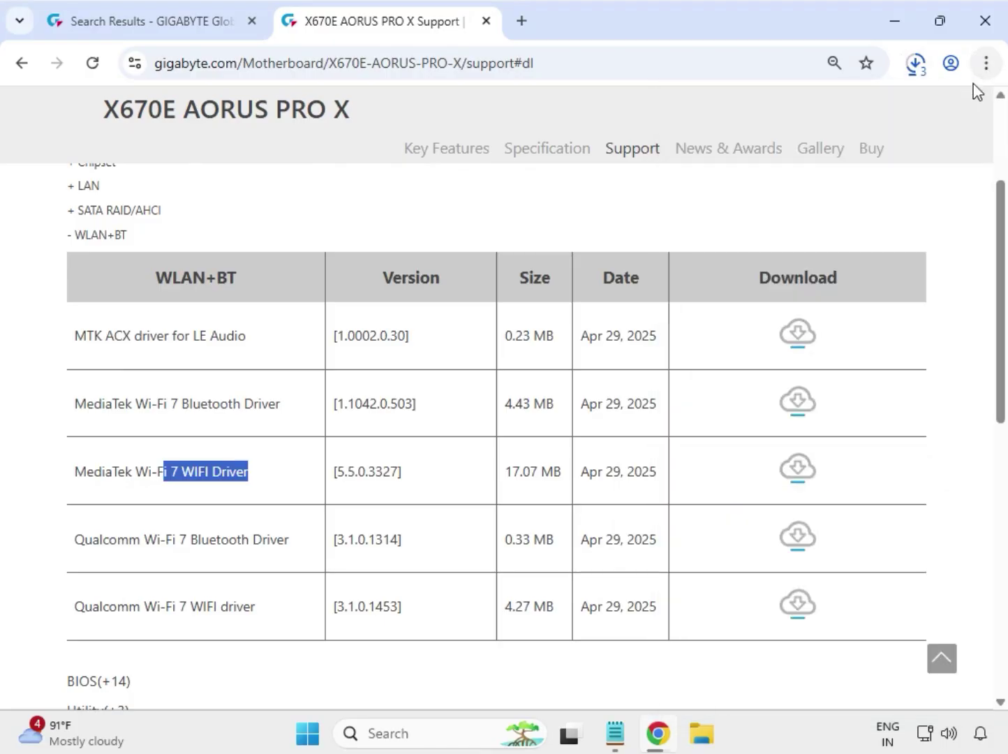
pyautogui.click(989, 70)
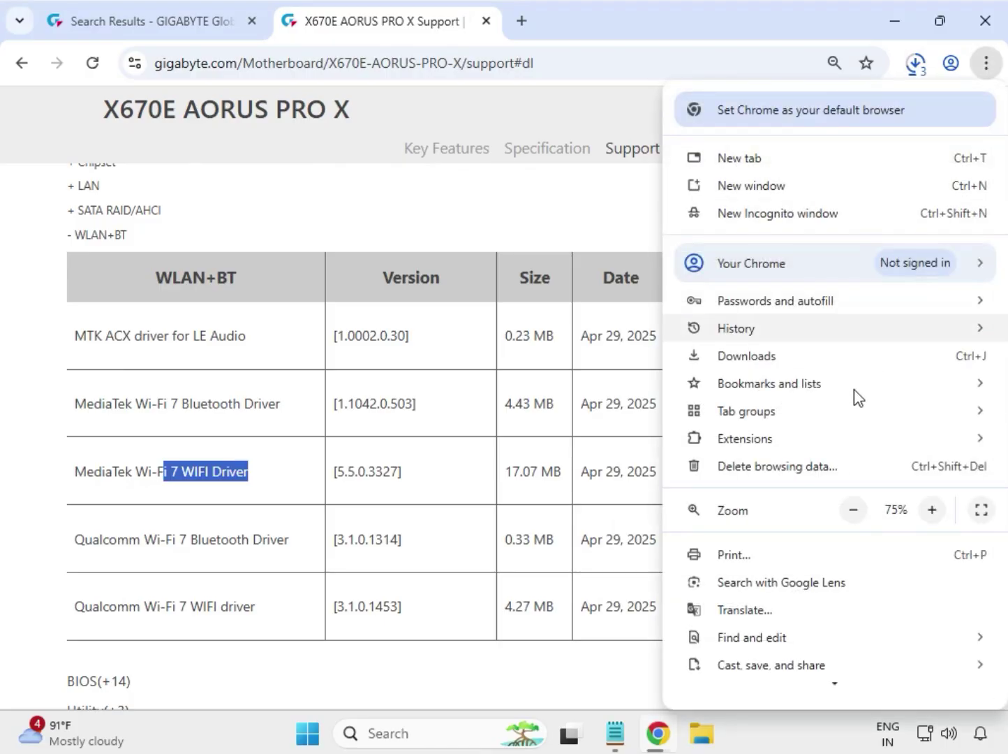
pyautogui.click(753, 359)
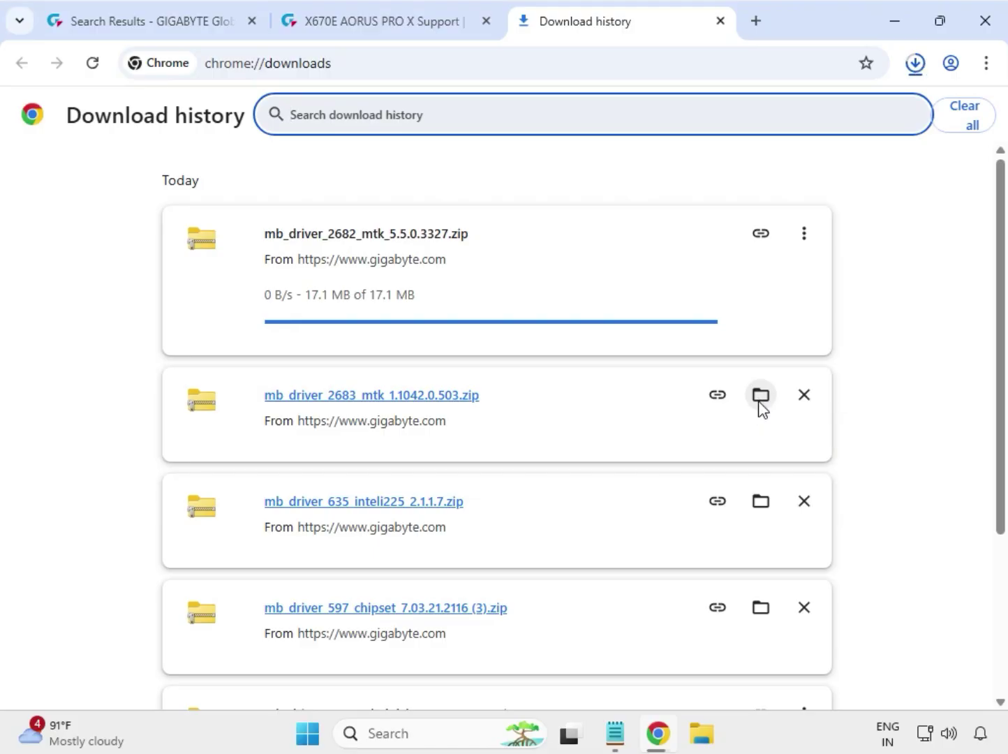
pyautogui.click(763, 352)
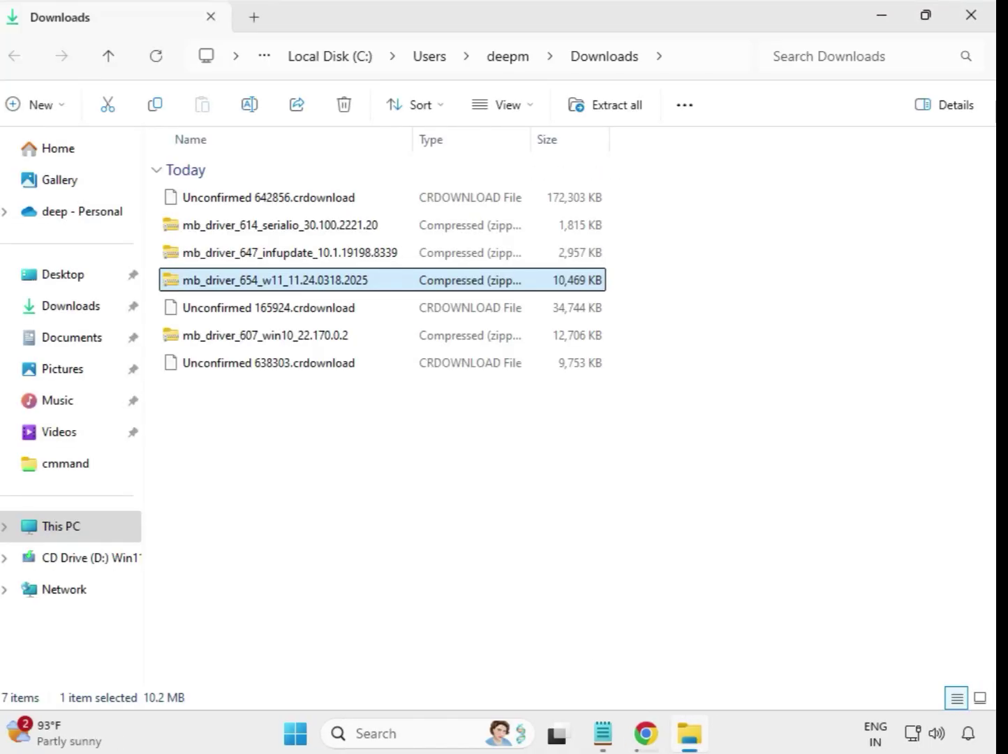
pyautogui.moveTo(373, 446); pyautogui.dragTo(342, 199)
pyautogui.click(543, 468)
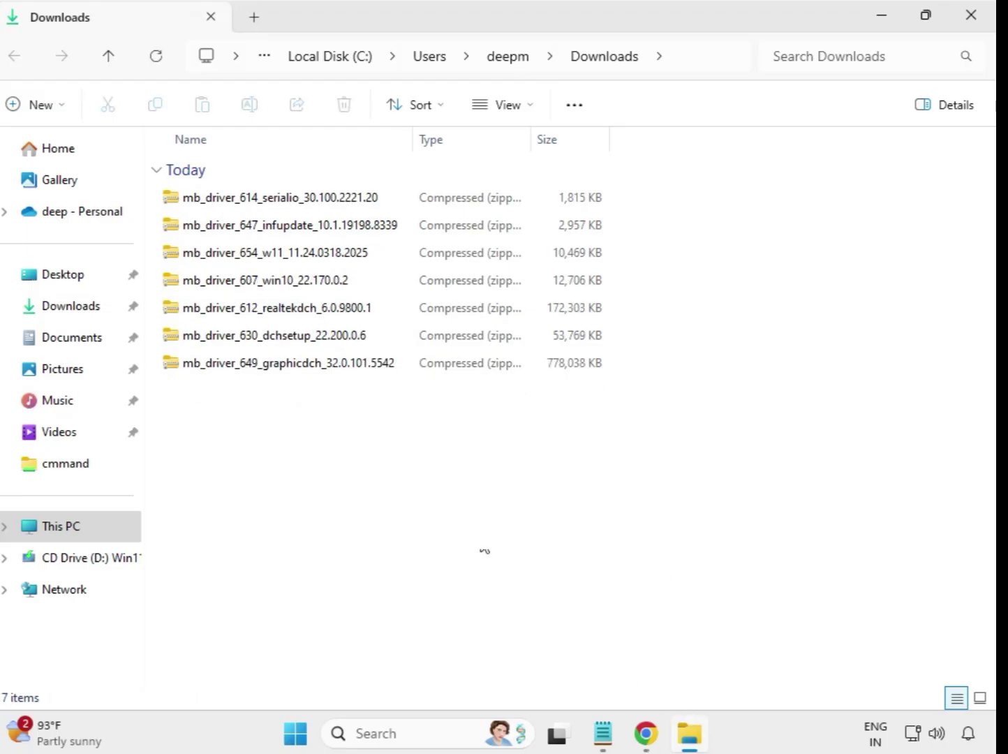
# Step: Extract mb_driver_614_serialio_30.100.2221.20 into a folder of the same name in Downloads and close the extracted folder's window
pyautogui.click(258, 204)
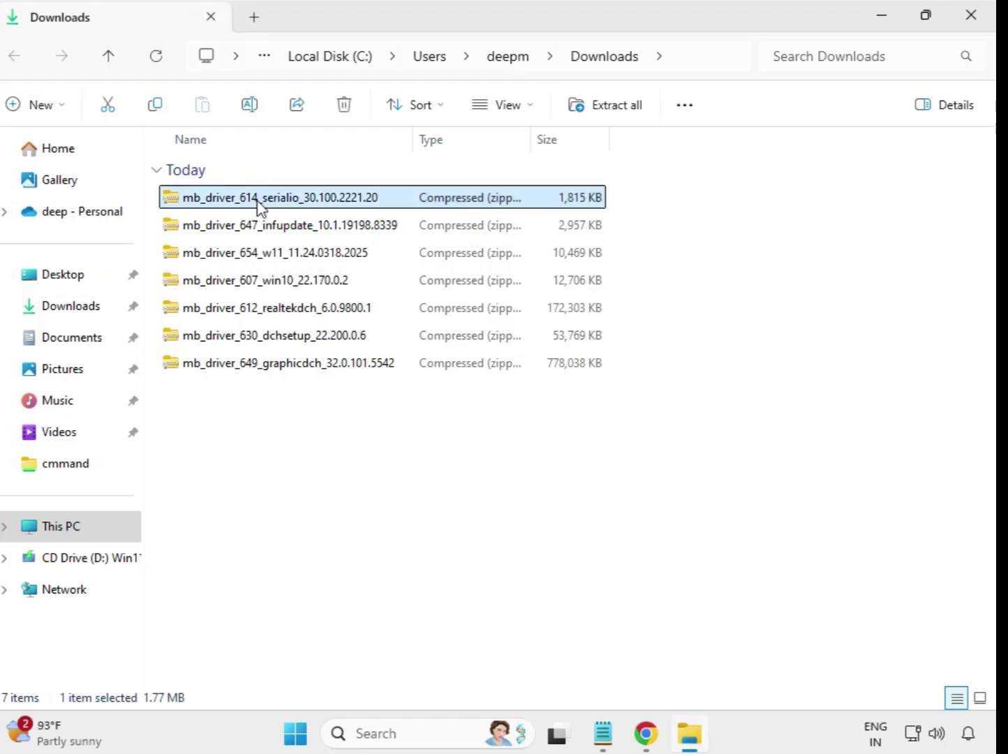
pyautogui.rightClick(257, 203)
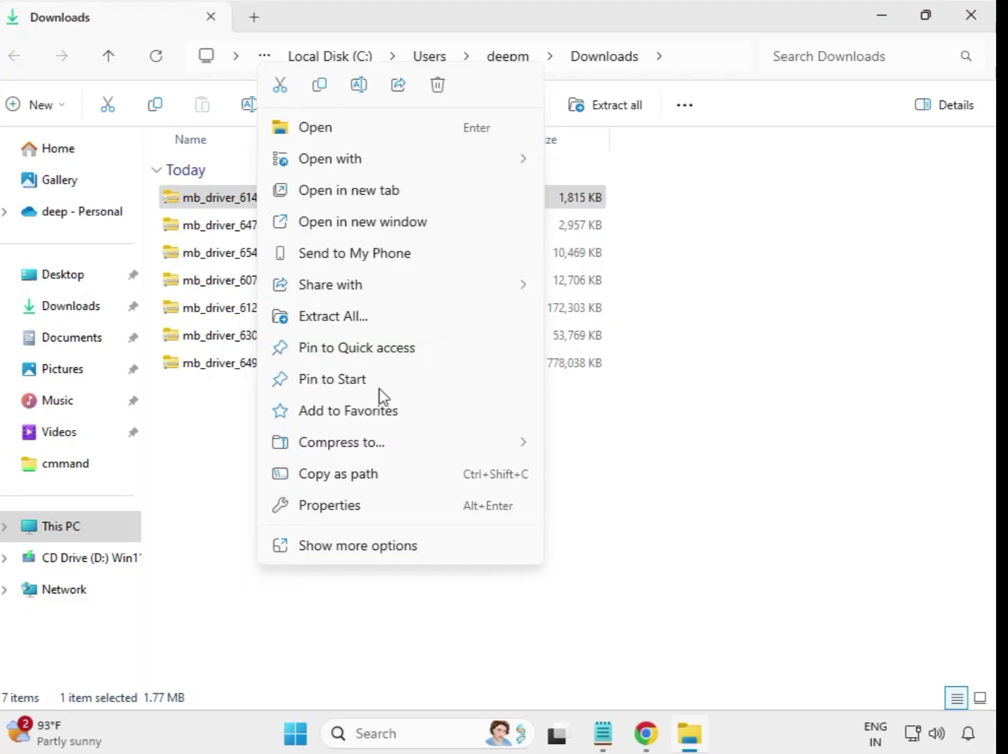
pyautogui.click(339, 318)
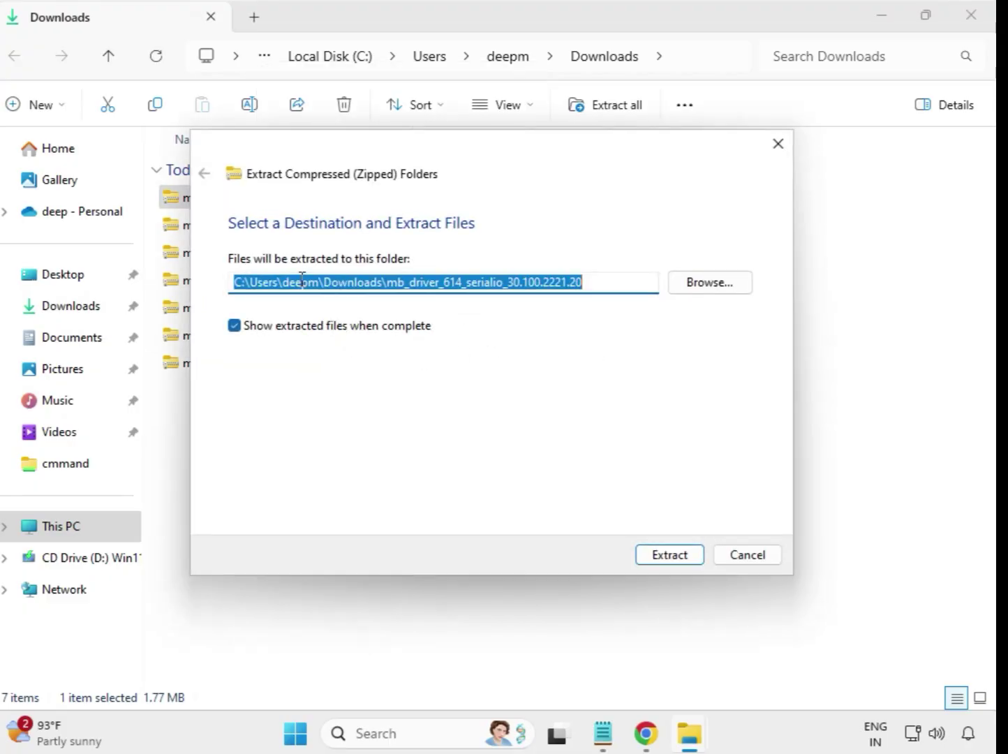
pyautogui.click(679, 556)
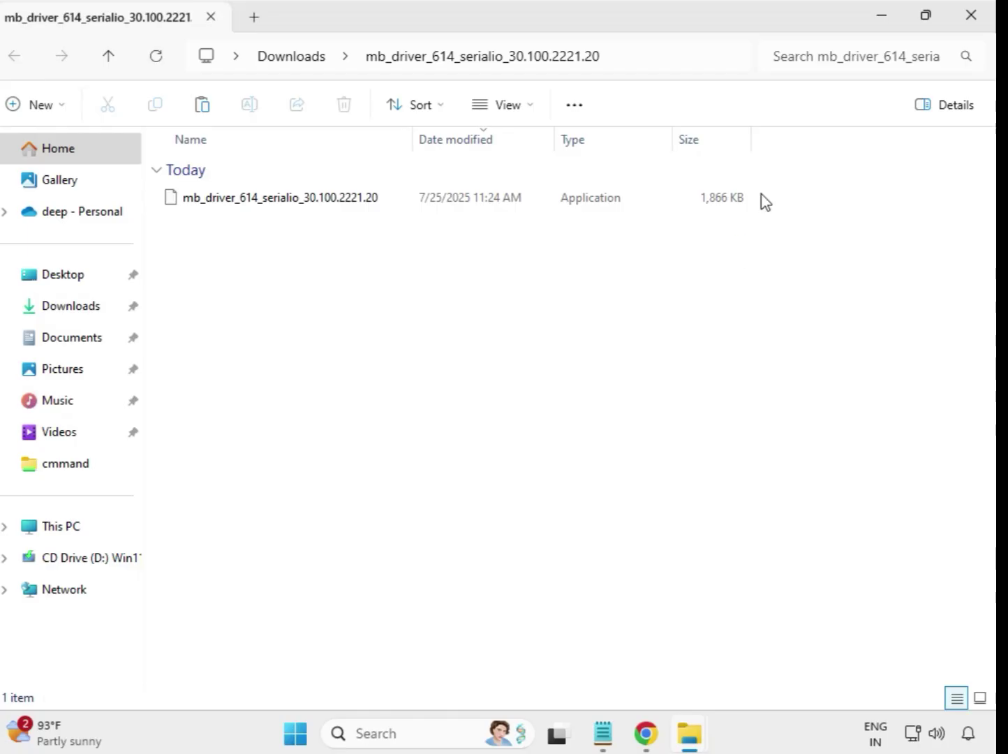
pyautogui.click(973, 18)
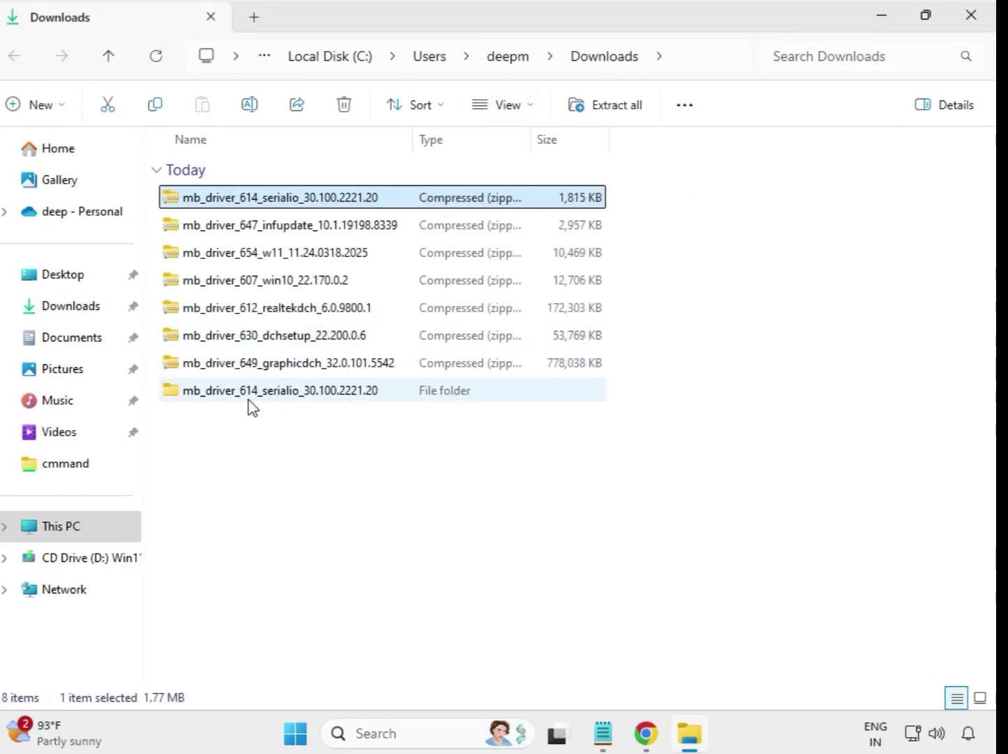
pyautogui.click(217, 395)
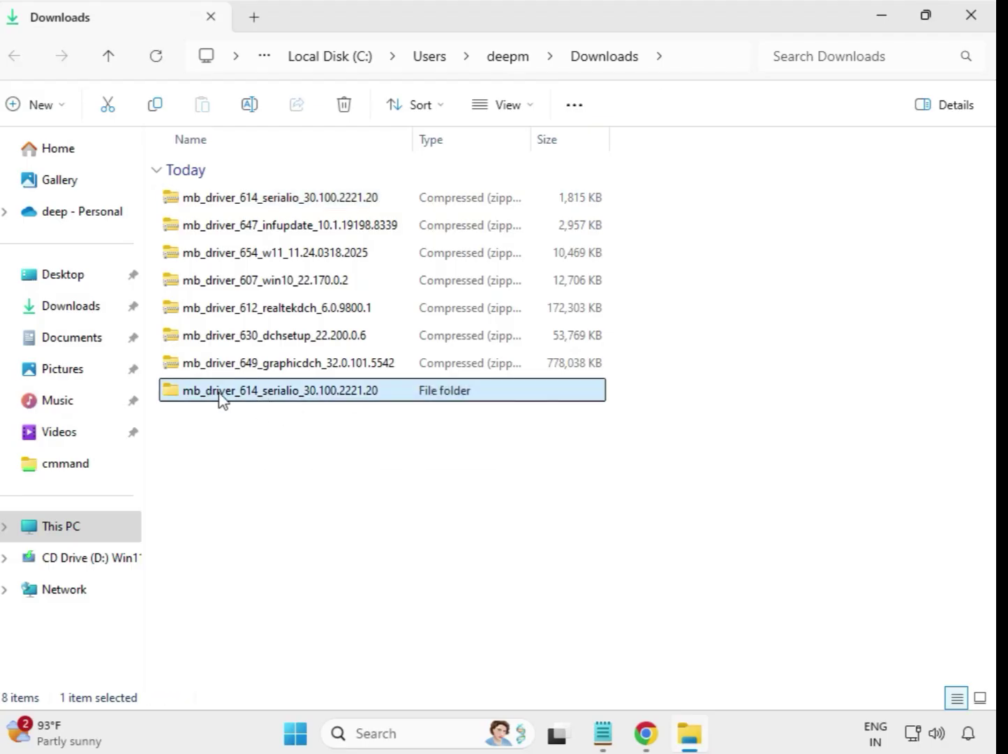
# Step: Extract mb_driver_647_infupdate_10.1.19198.8339 into a folder of the same name in Downloads and close the extracted folder's window
pyautogui.click(264, 232)
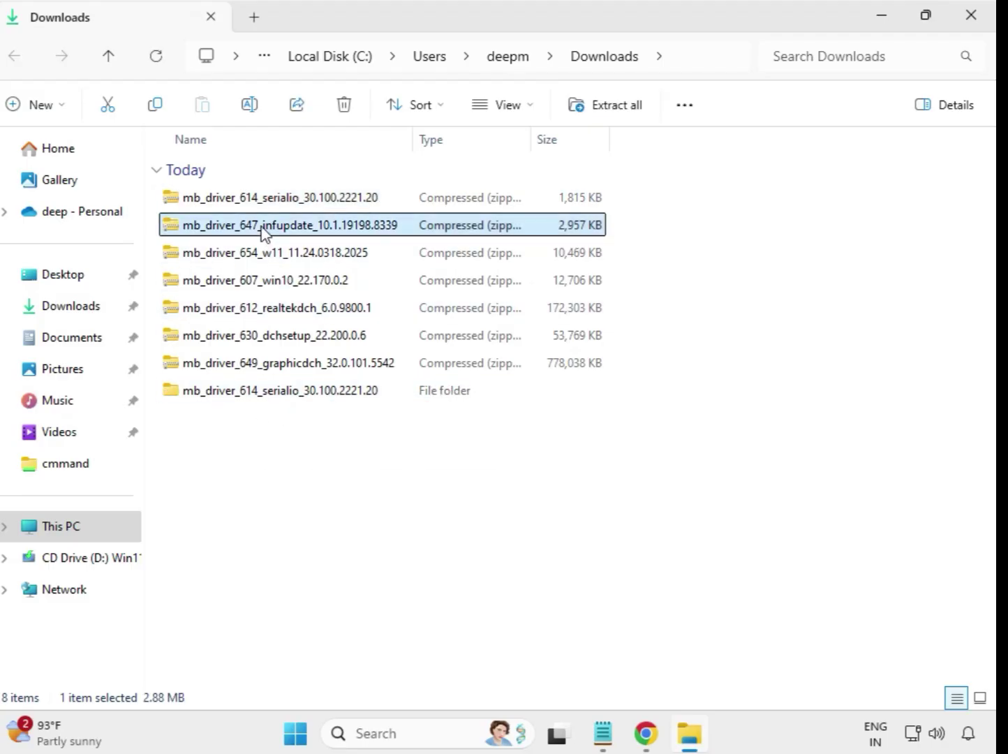
pyautogui.rightClick(263, 232)
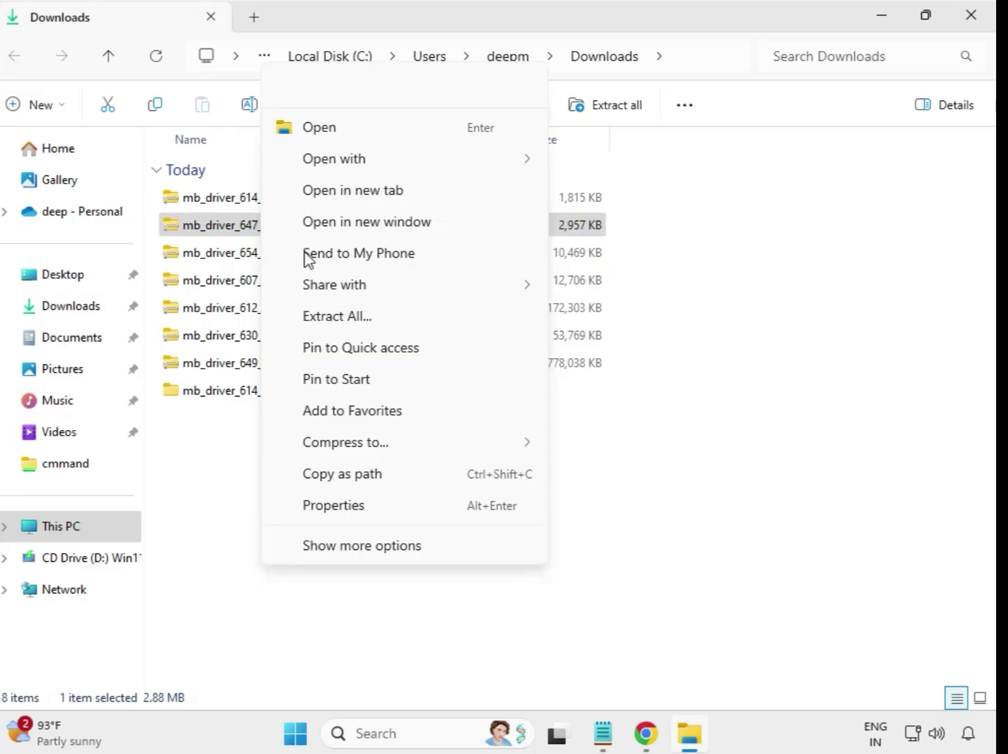
pyautogui.click(337, 317)
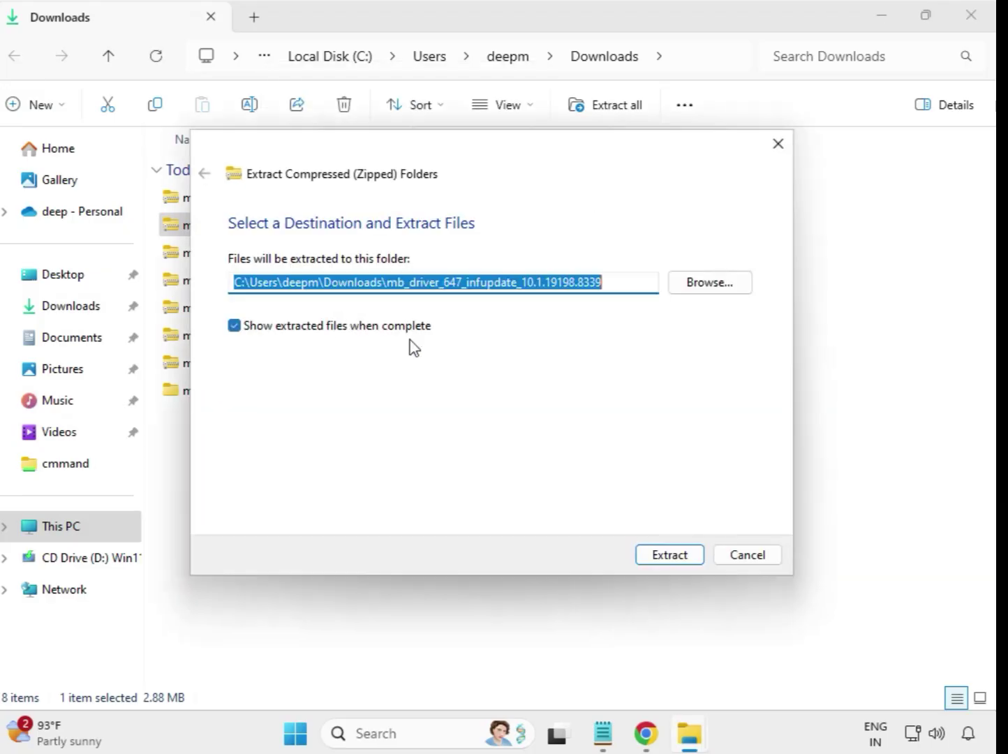
pyautogui.click(662, 563)
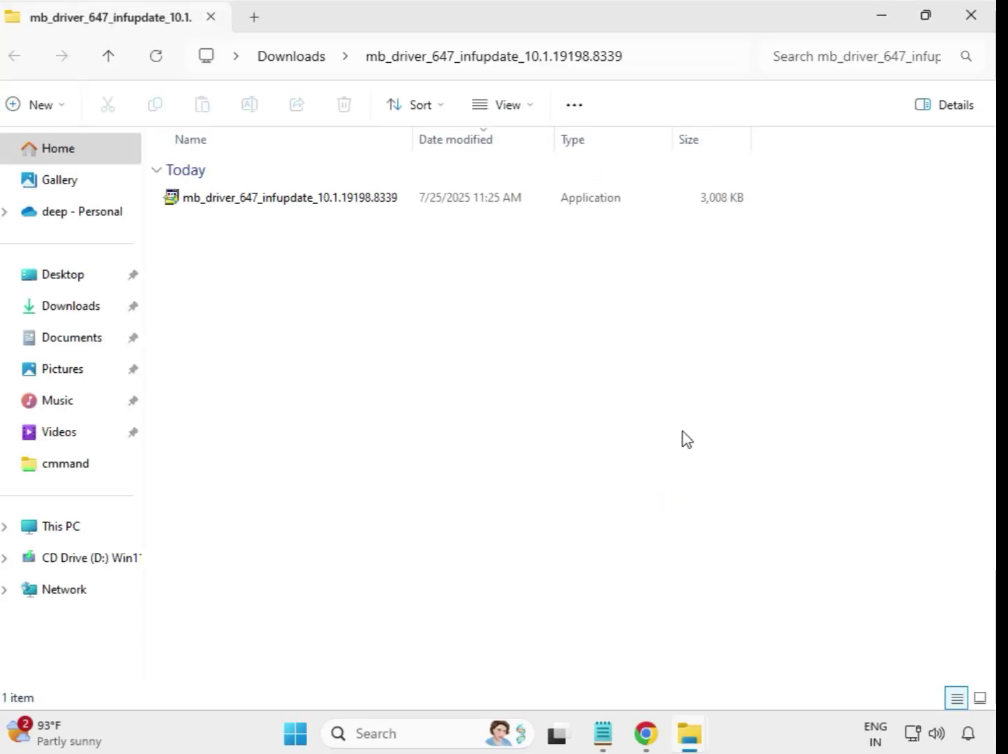
pyautogui.click(971, 15)
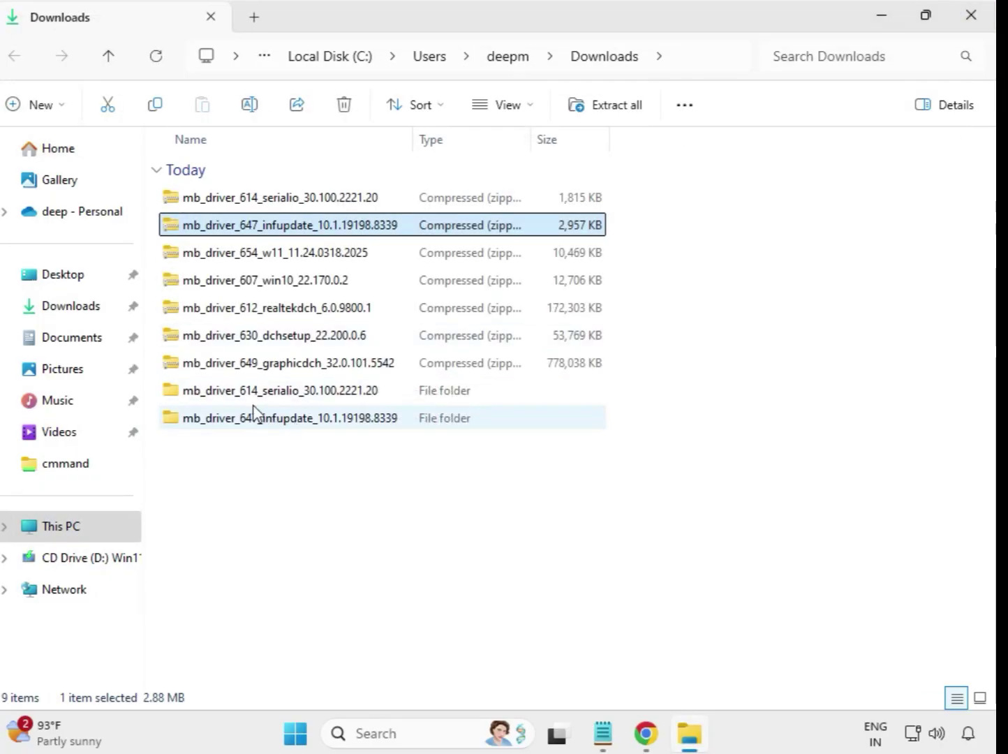
# Step: Extract mb_driver_654_w11_11.24.0318.2025 into a folder of the same name in Downloads and close the extracted folder's window
pyautogui.click(256, 258)
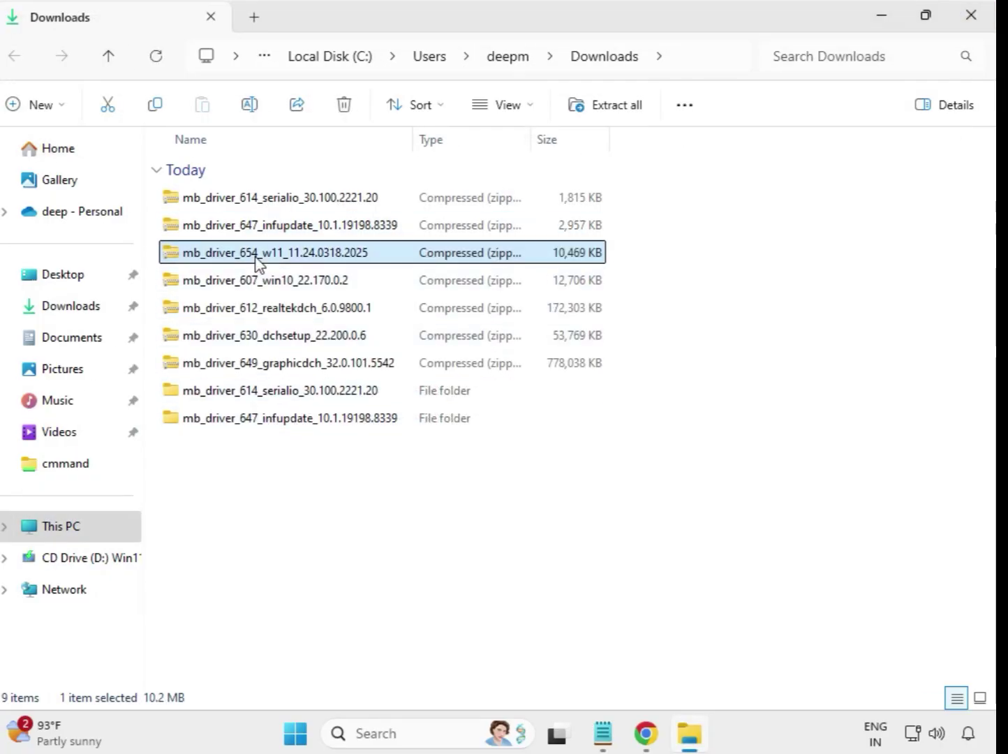
pyautogui.rightClick(256, 260)
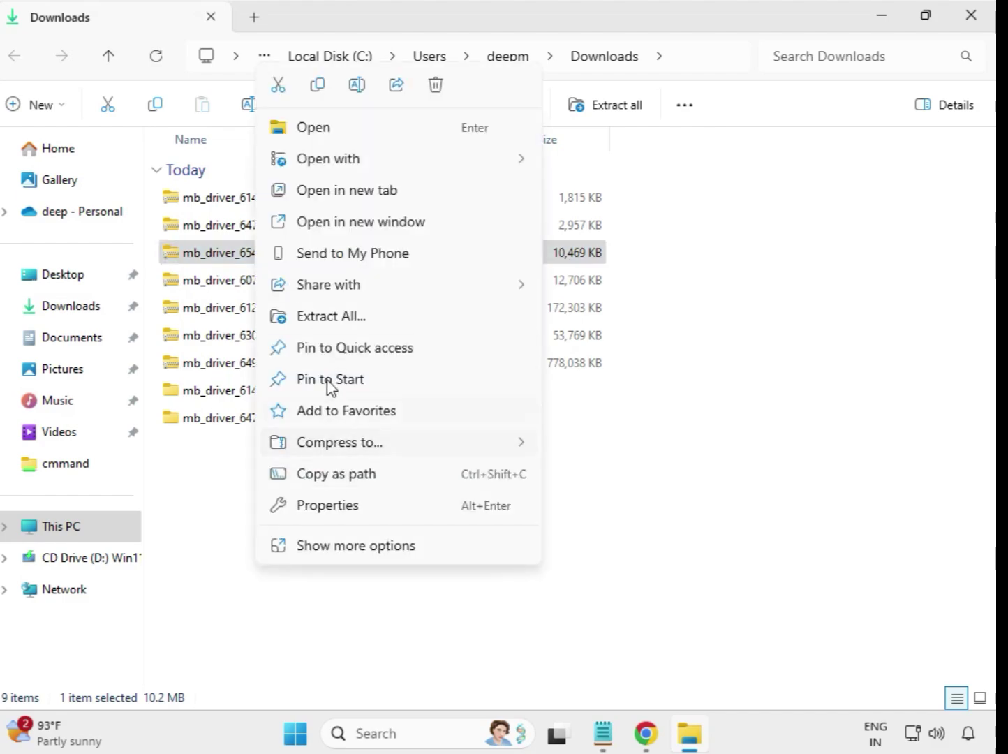
pyautogui.click(342, 318)
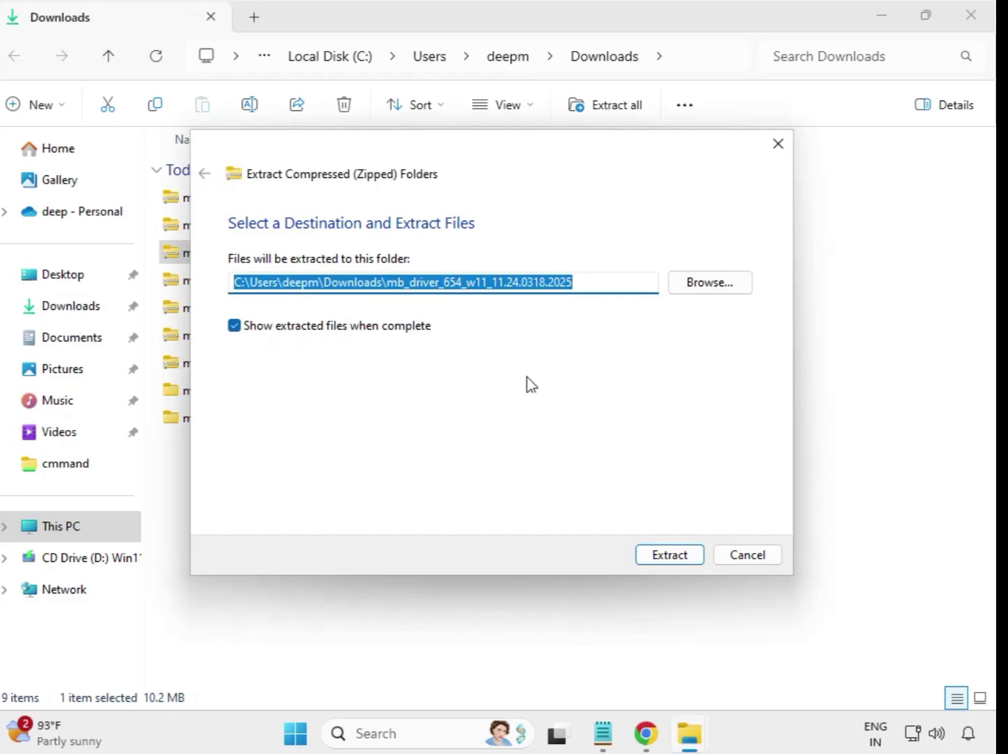
pyautogui.click(655, 558)
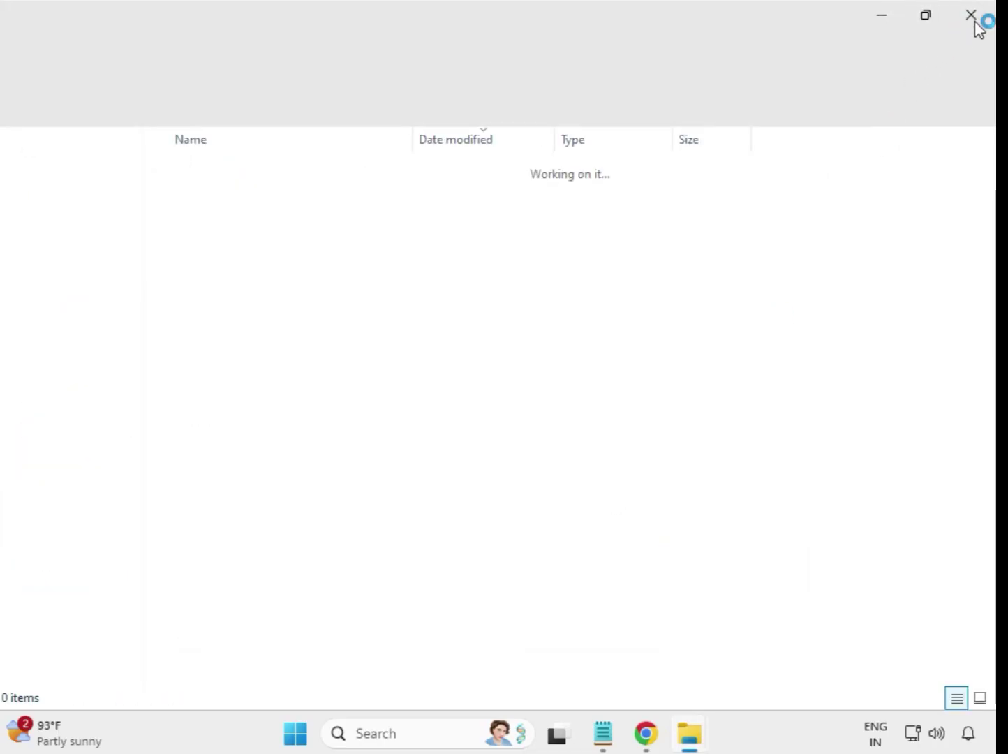
pyautogui.click(974, 17)
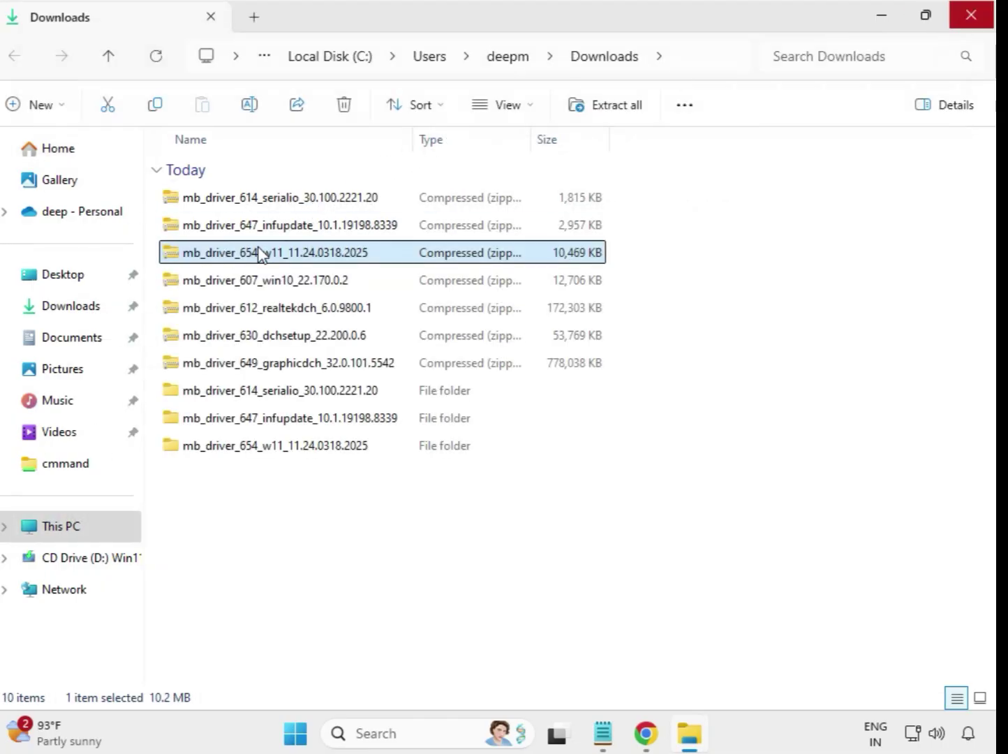
# Step: Extract mb_driver_607_win10_22.170.0.2 into a folder of the same name in Downloads and close the extracted folder's window
pyautogui.click(230, 285)
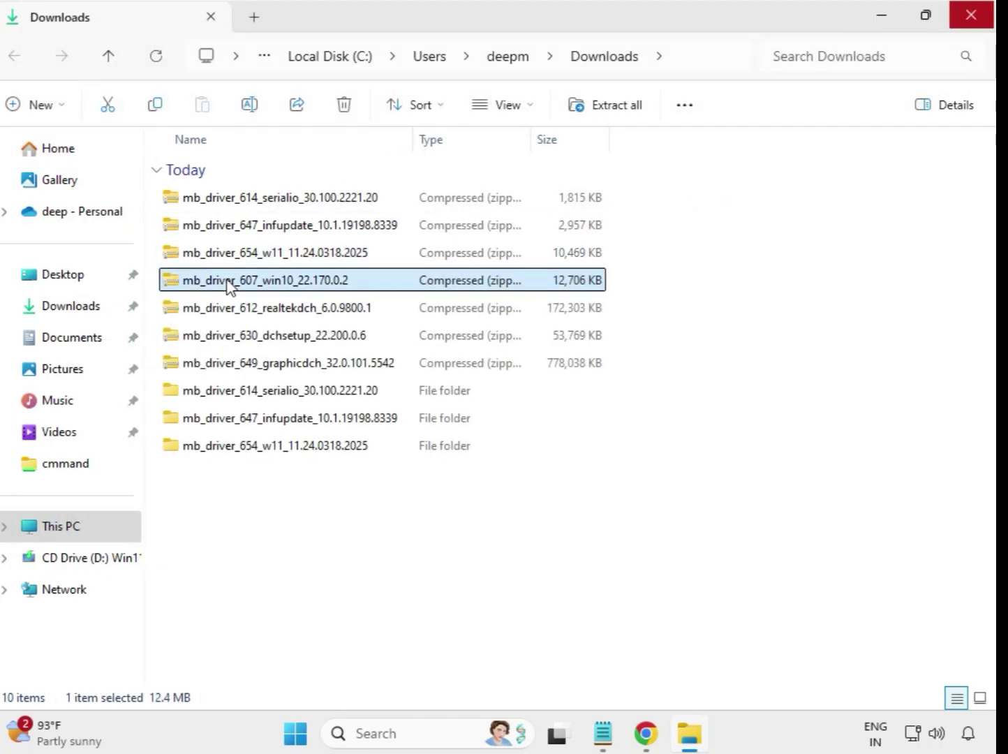
pyautogui.rightClick(230, 285)
pyautogui.click(282, 314)
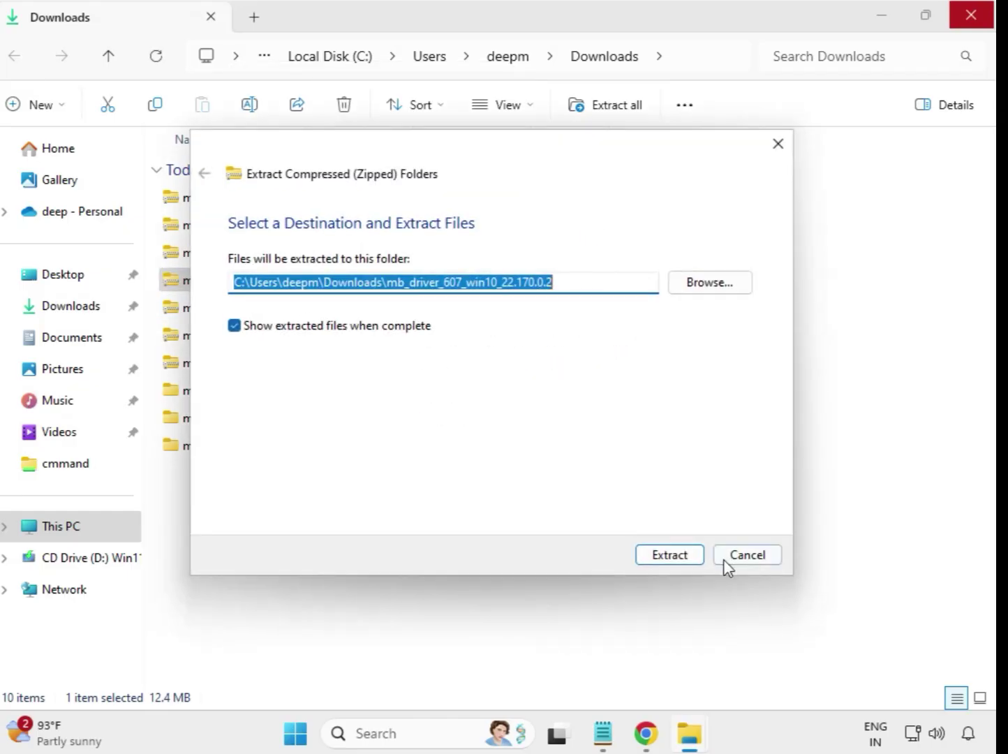
pyautogui.click(674, 556)
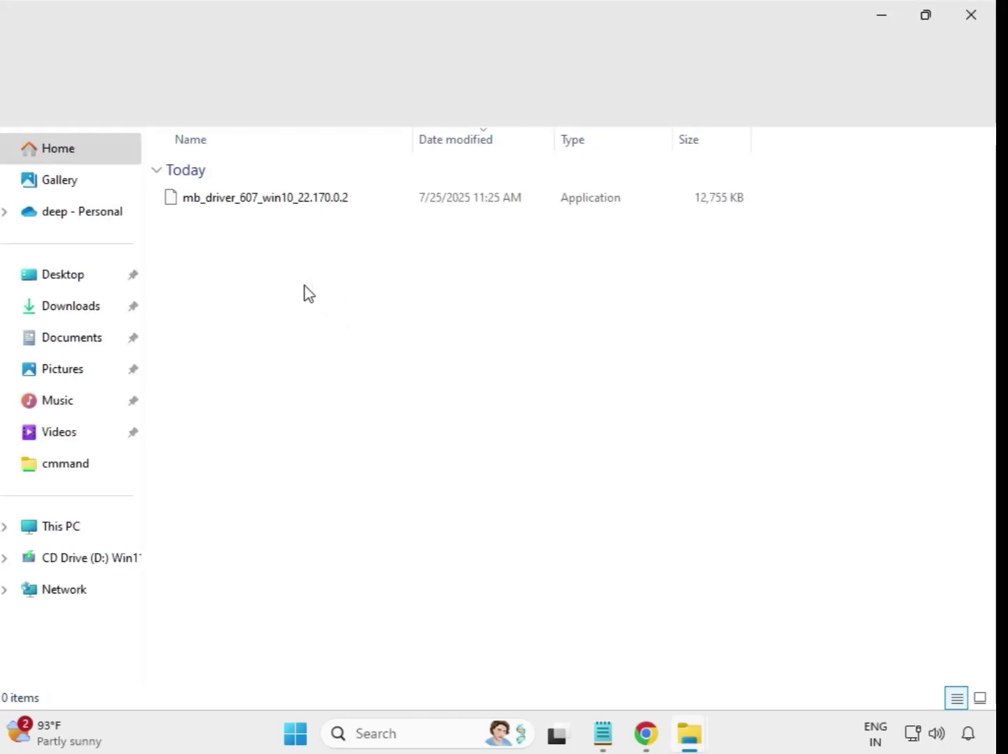
pyautogui.click(978, 10)
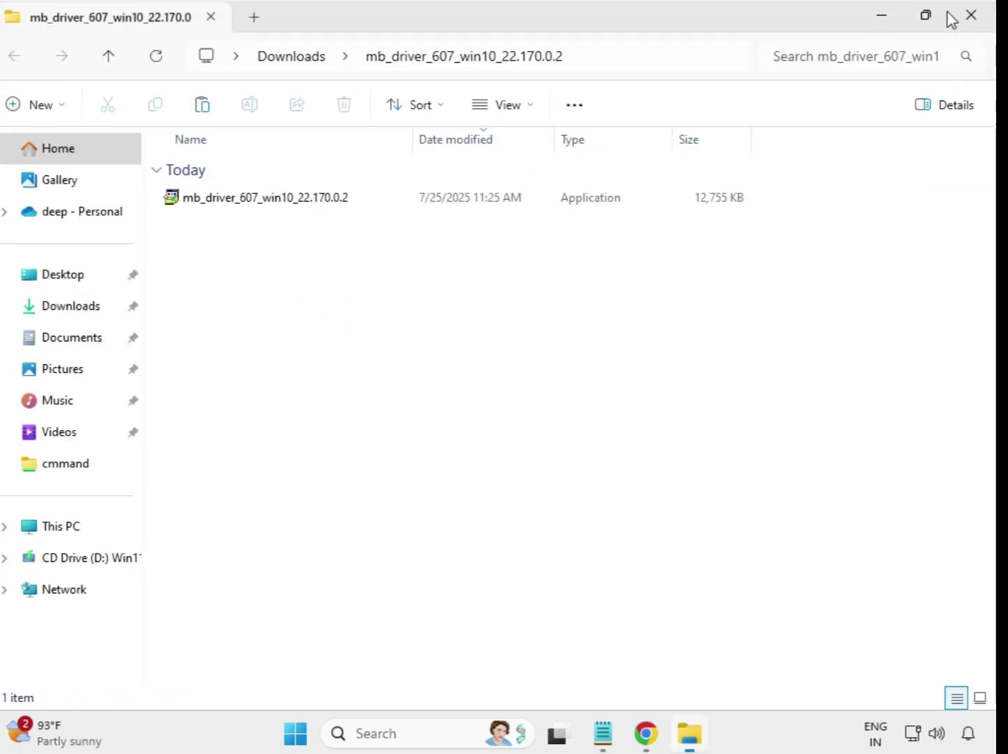
# Step: Extract the mb_driver_612_realtekdch_6.0.9800.1 archive into a folder of the same name in Downloads
pyautogui.click(285, 312)
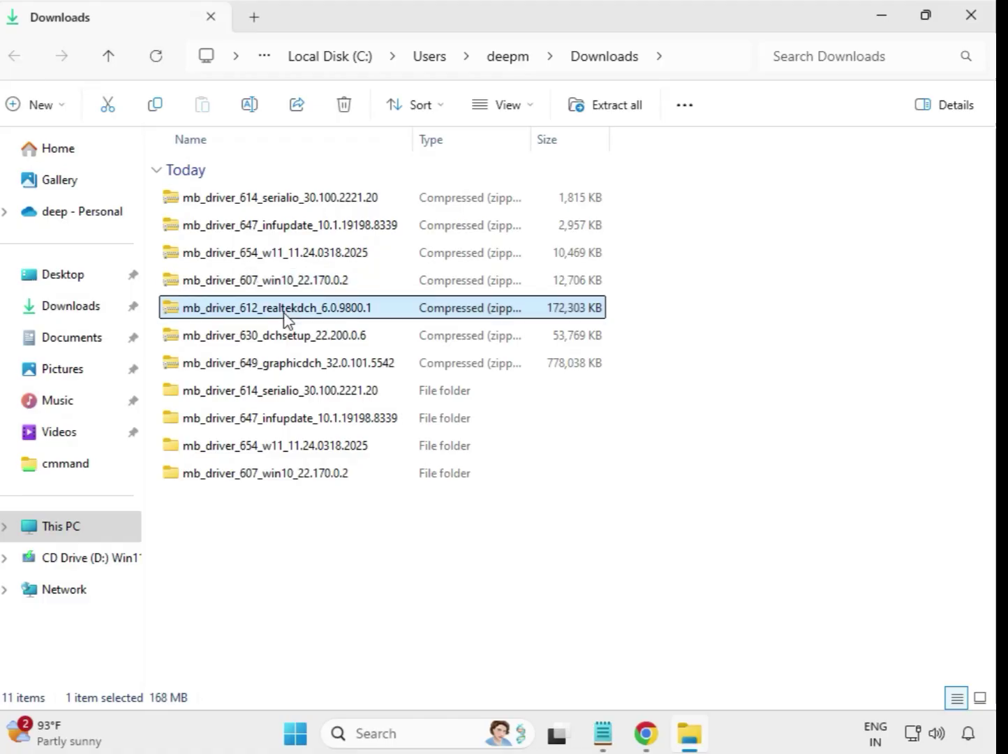
pyautogui.rightClick(285, 314)
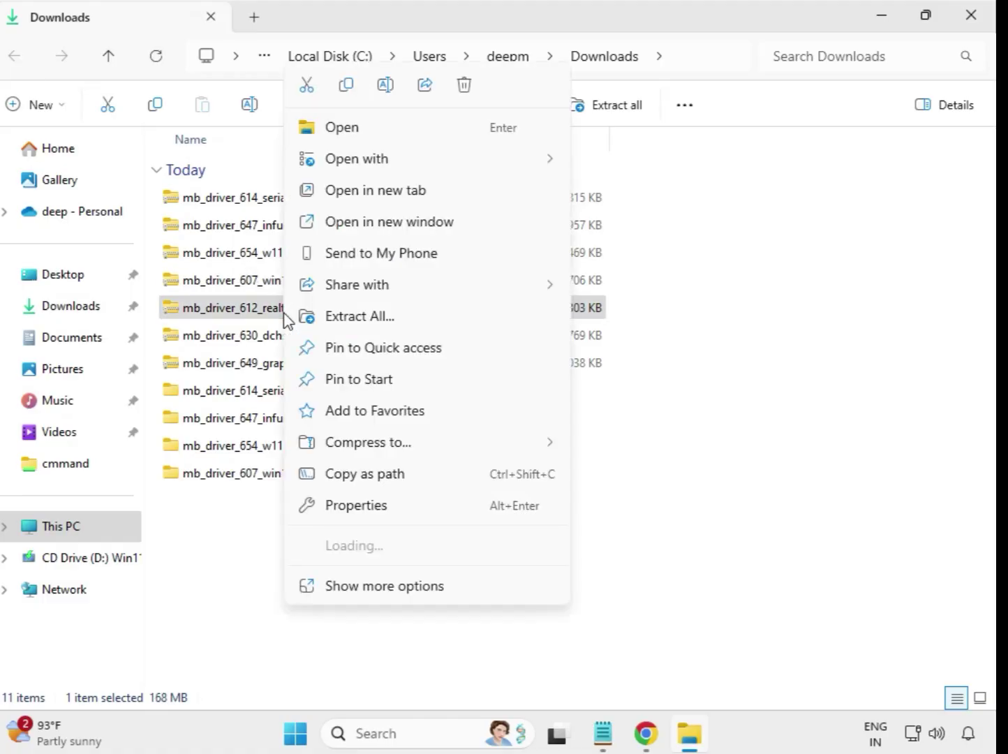
pyautogui.click(389, 317)
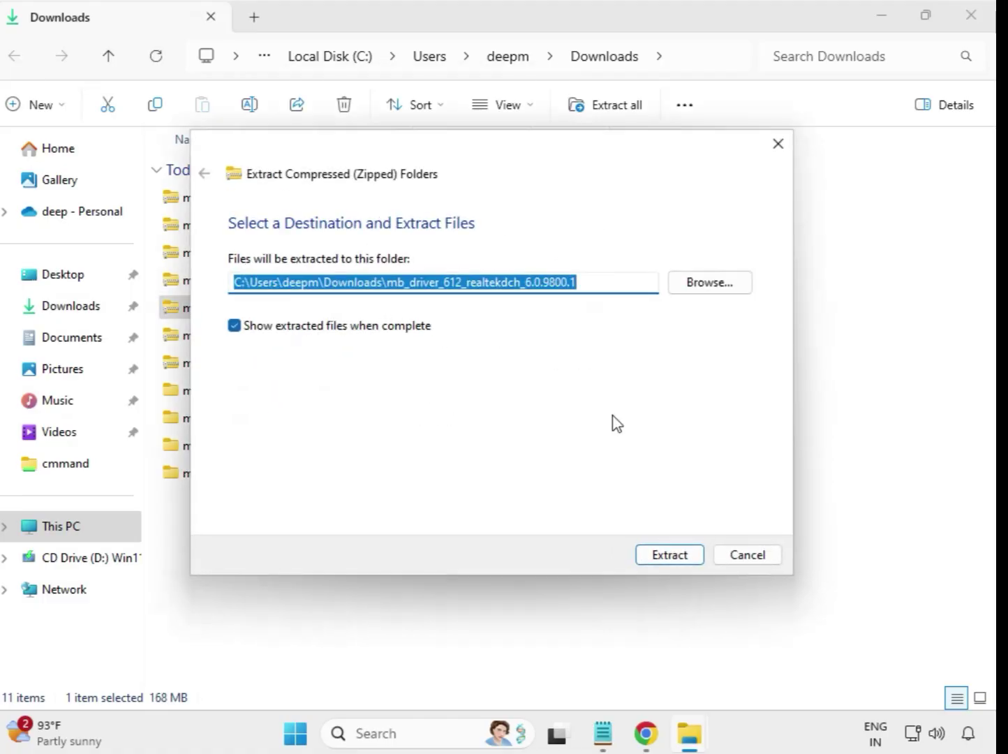
pyautogui.click(660, 555)
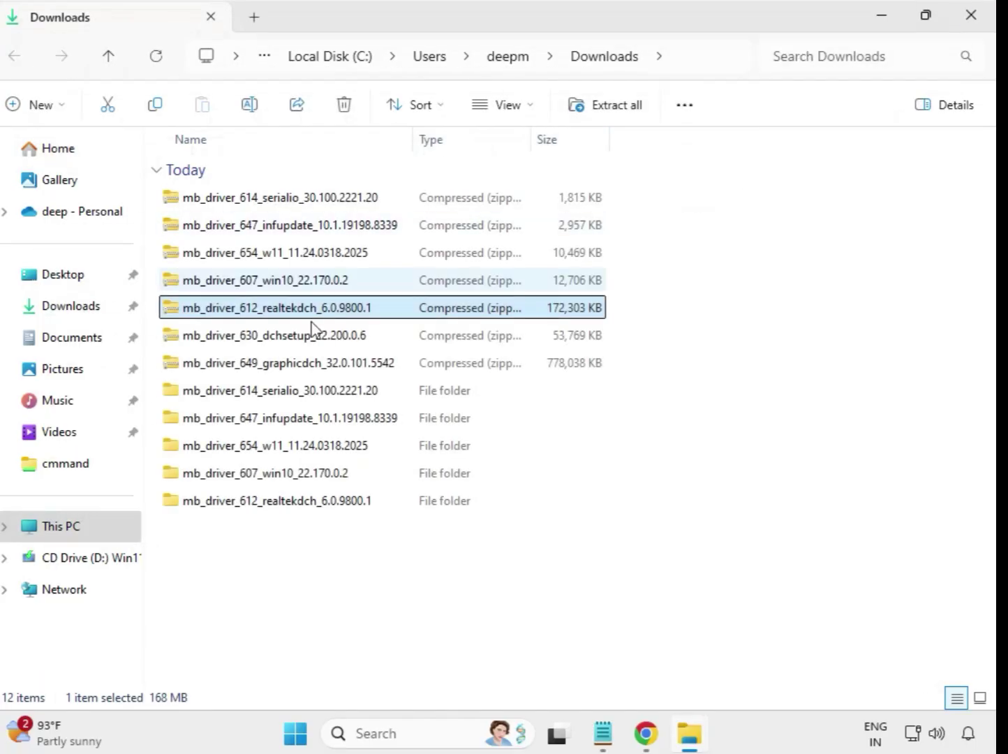
# Step: Extract mb_driver_630_dchsetup_22.200.0.6 into a folder of the same name in Downloads and close the extracted folder's window
pyautogui.click(277, 338)
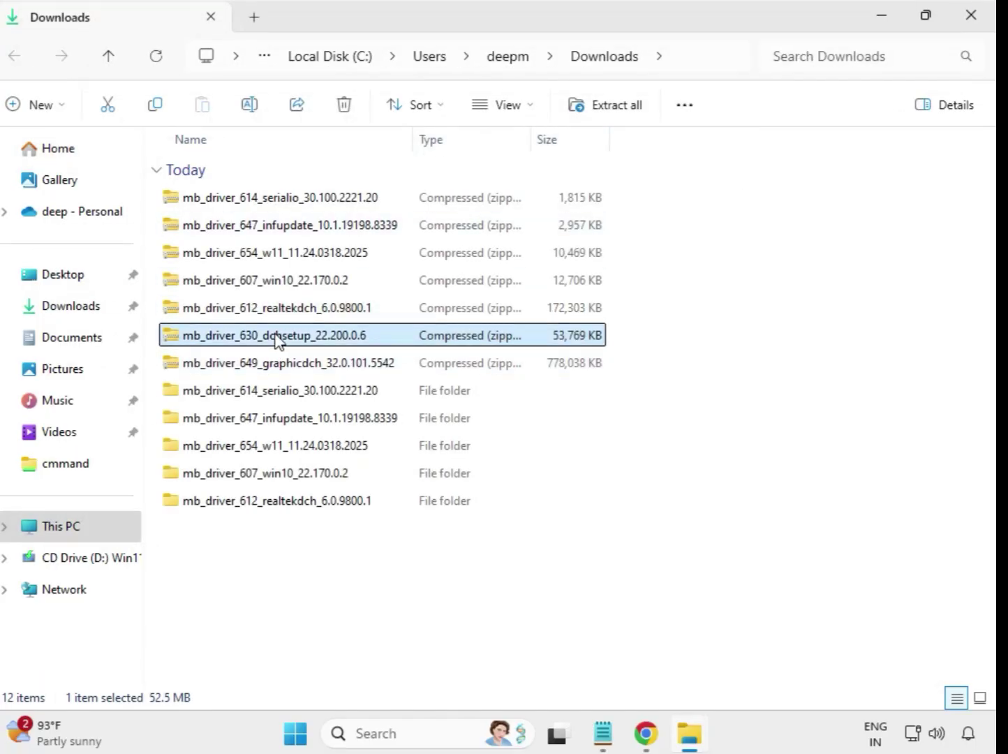
pyautogui.rightClick(278, 339)
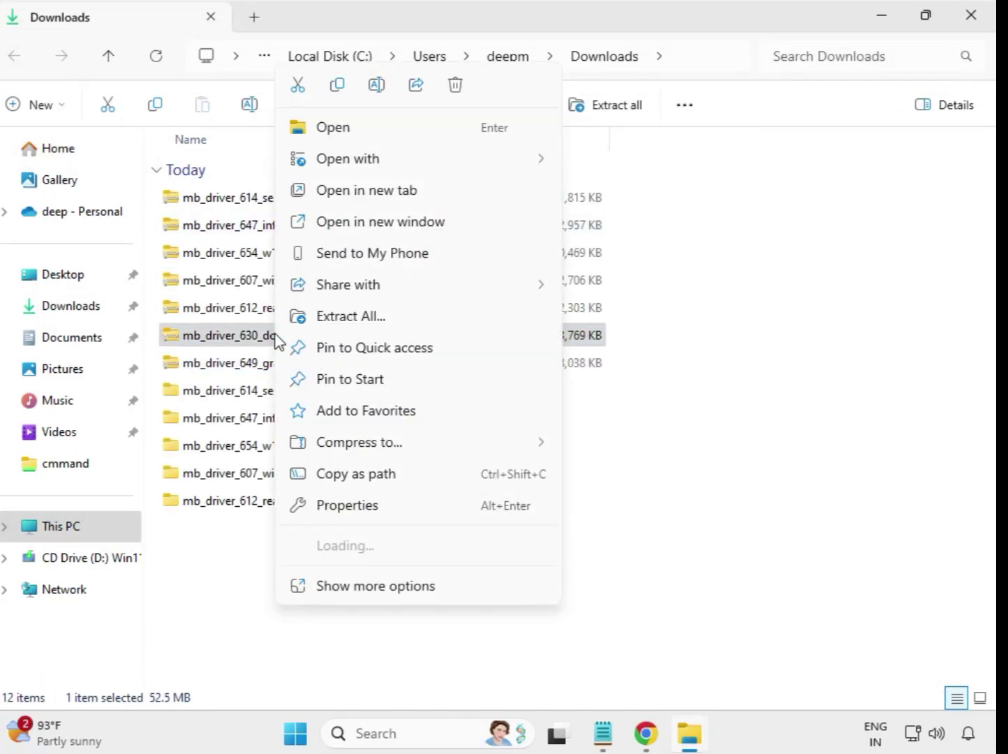
pyautogui.click(349, 328)
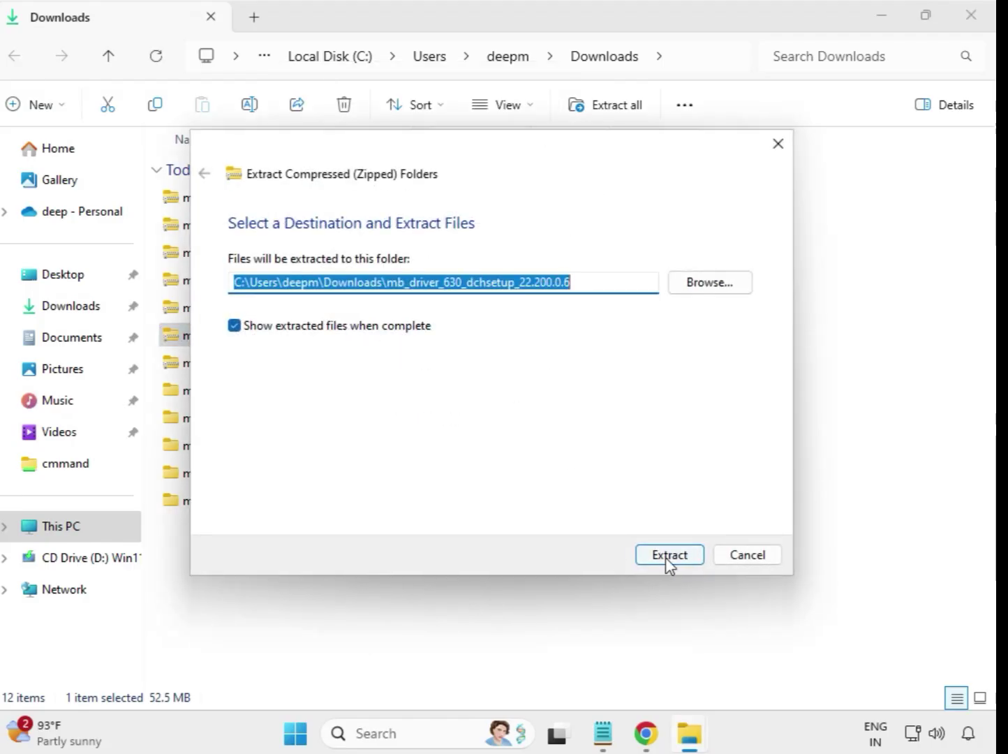
pyautogui.click(666, 556)
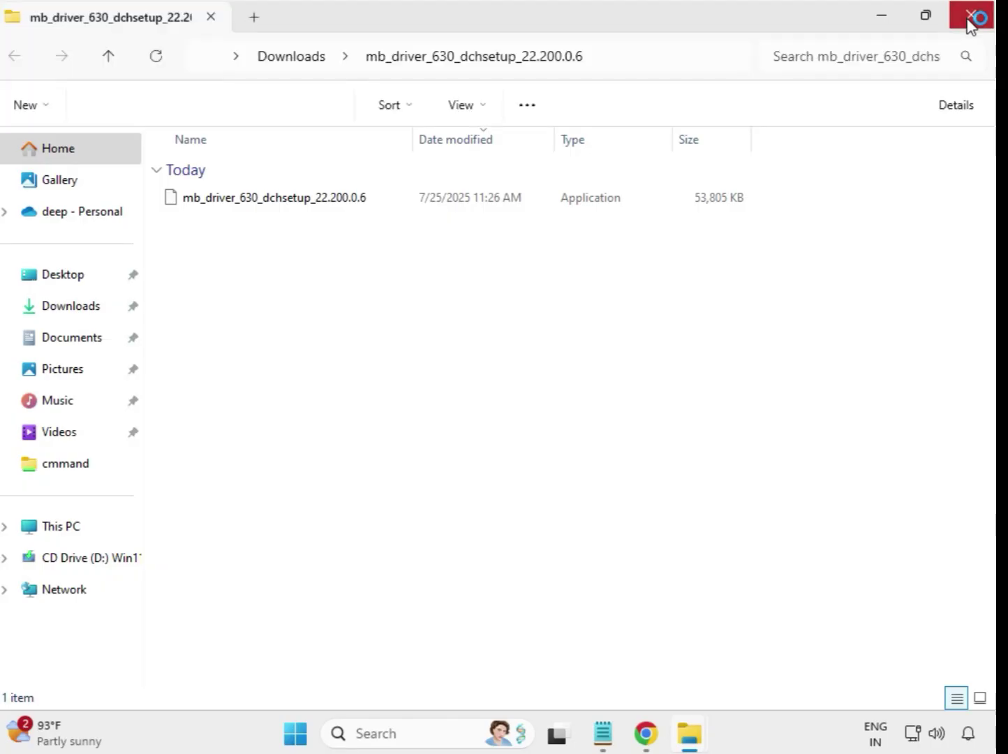
pyautogui.click(972, 17)
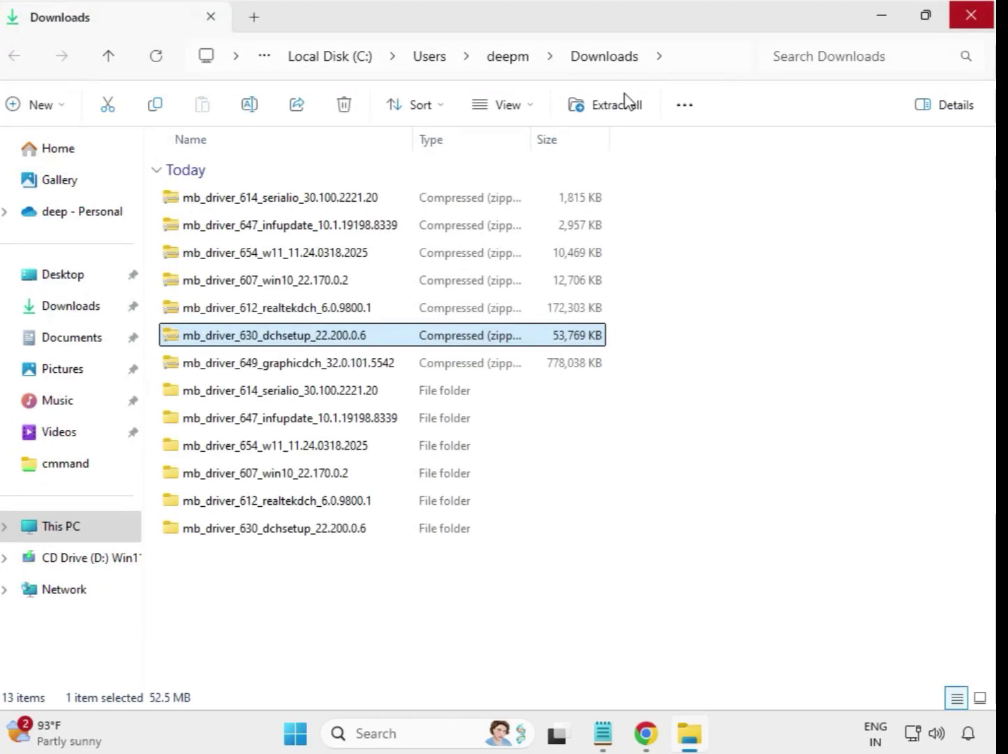
# Step: Extract mb_driver_649_graphicdch_32.0.101.5542 into a folder of the same name in Downloads and close the extracted folder's window
pyautogui.click(305, 371)
pyautogui.rightClick(306, 370)
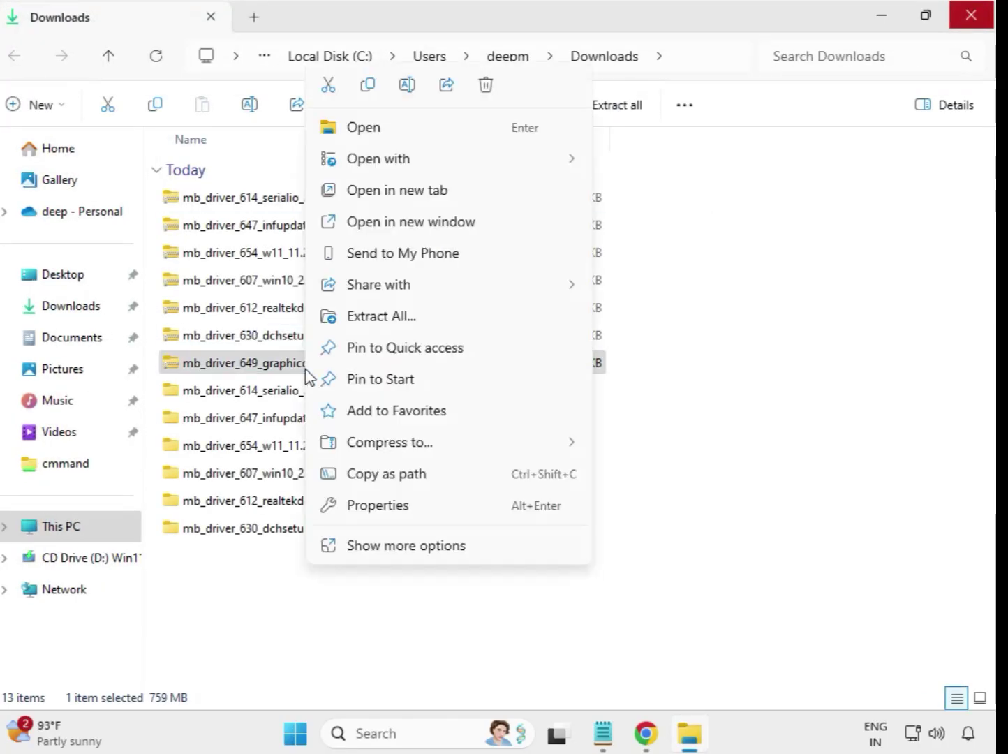
pyautogui.click(381, 317)
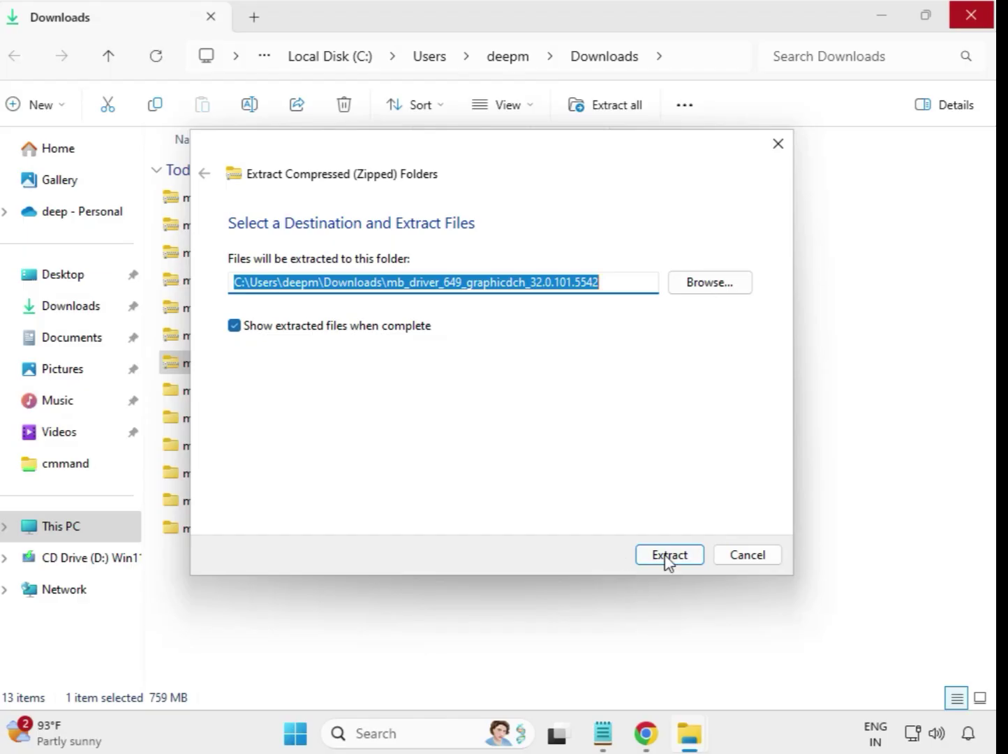
pyautogui.click(668, 556)
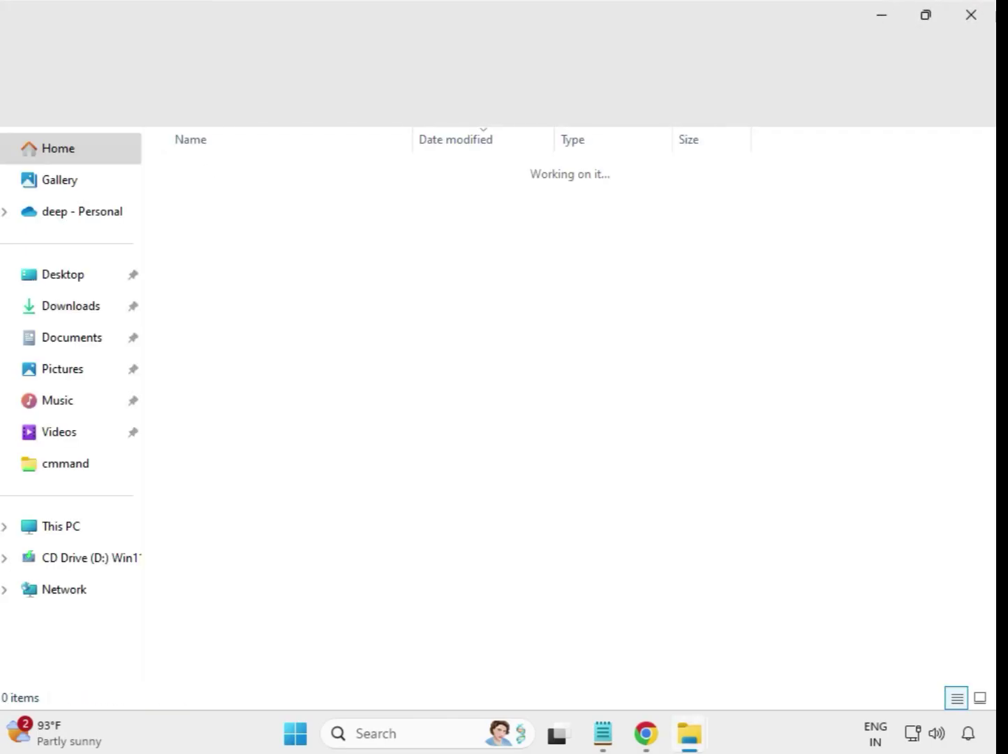
pyautogui.click(970, 15)
# Step: Refresh the Downloads folder listing, and select and deselect the group of extracted driver folders
pyautogui.click(525, 628)
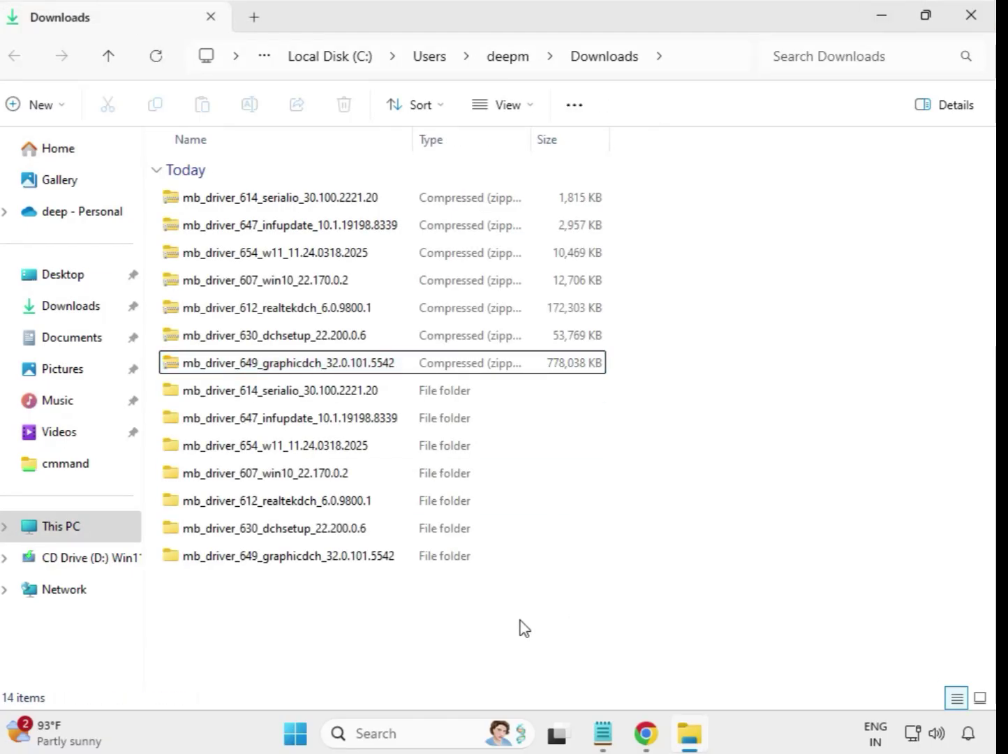
pyautogui.rightClick(373, 608)
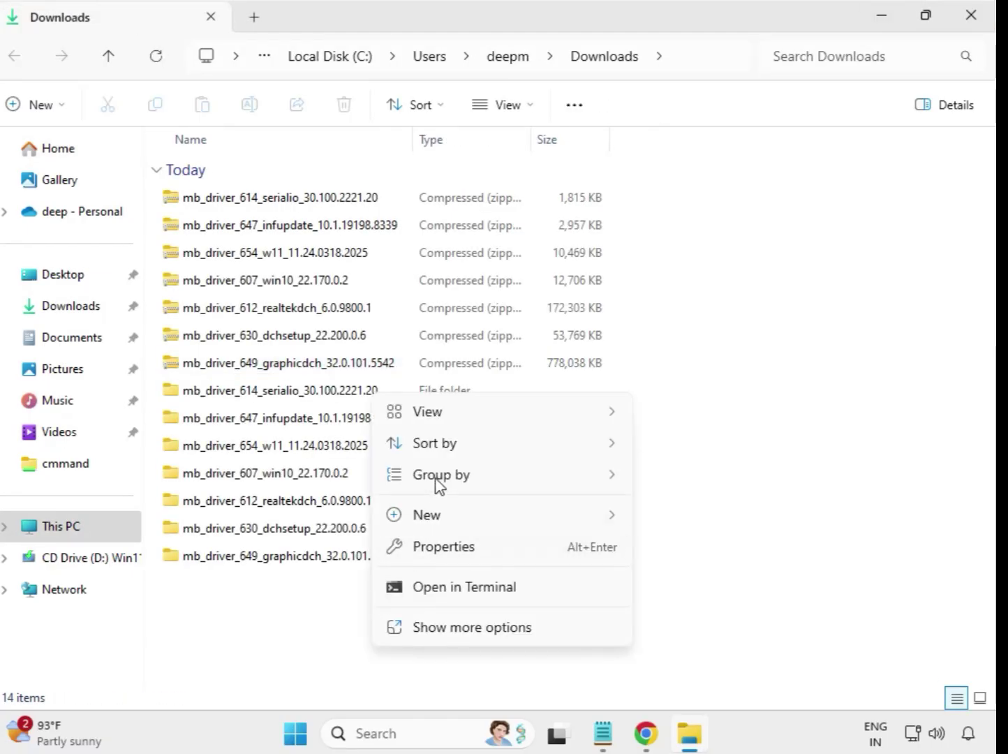
pyautogui.click(486, 628)
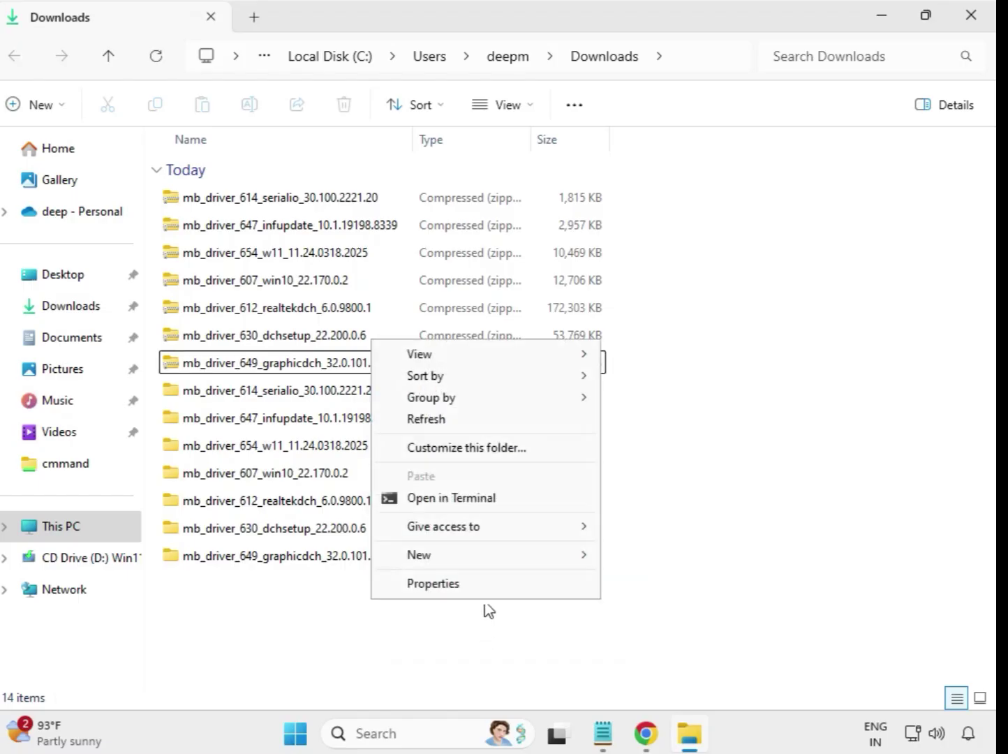
pyautogui.click(426, 419)
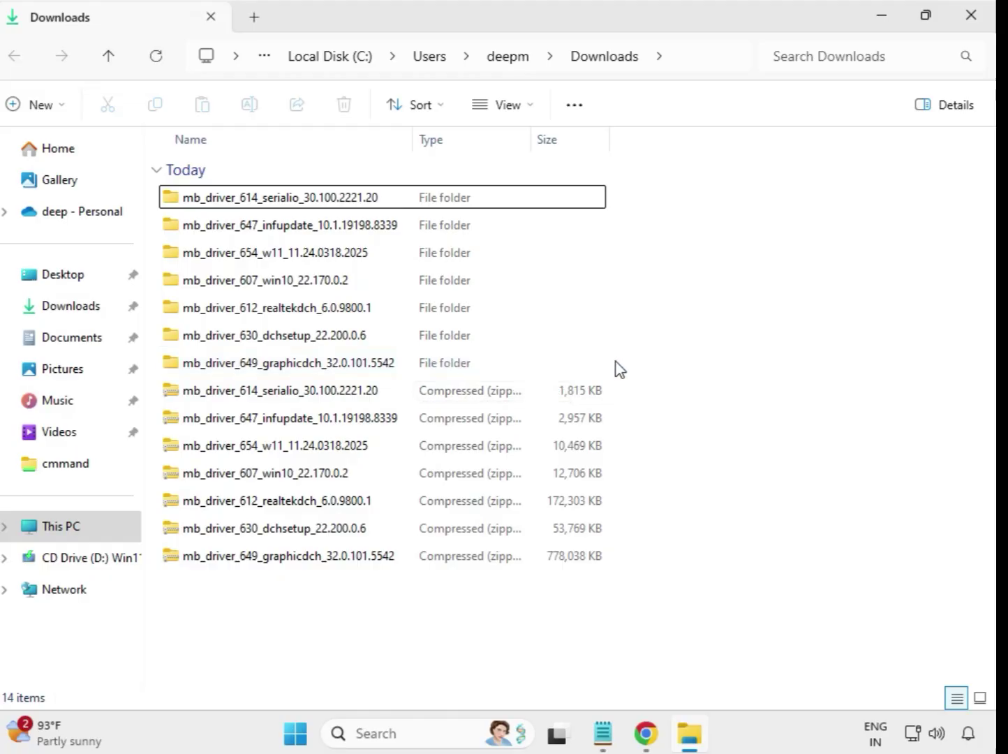
pyautogui.moveTo(617, 361); pyautogui.dragTo(383, 190)
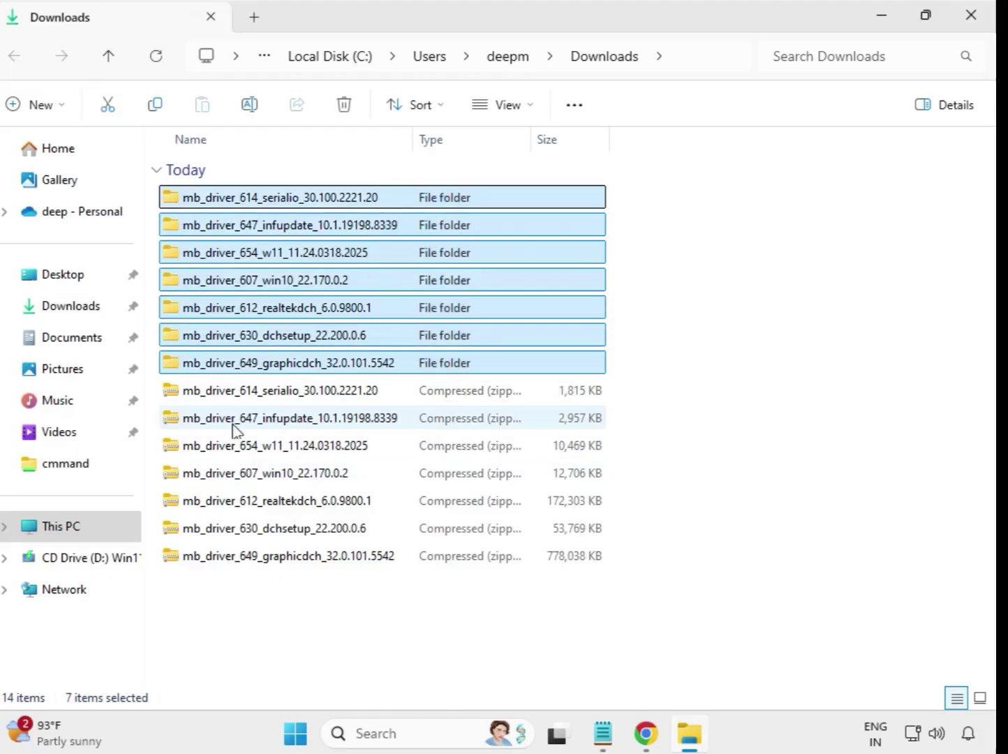
pyautogui.click(653, 244)
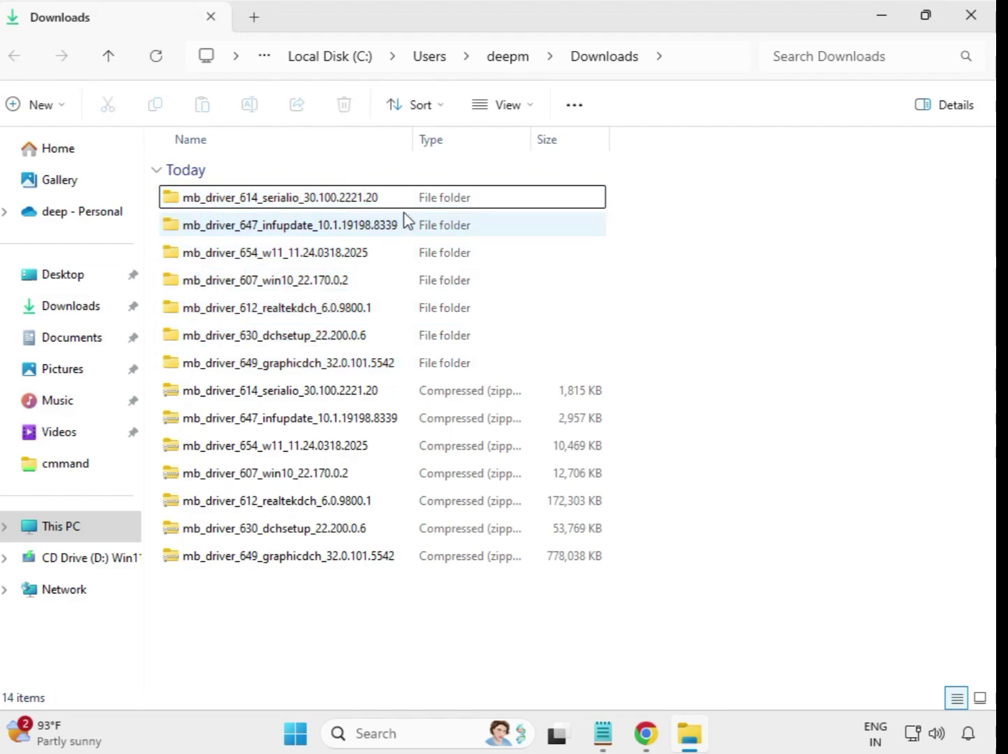
# Step: Run the mb_driver_614_serialio_30.100.2221.20 installer from its extracted folder as administrator, allow it to make changes, and return to Downloads
pyautogui.doubleClick(280, 201)
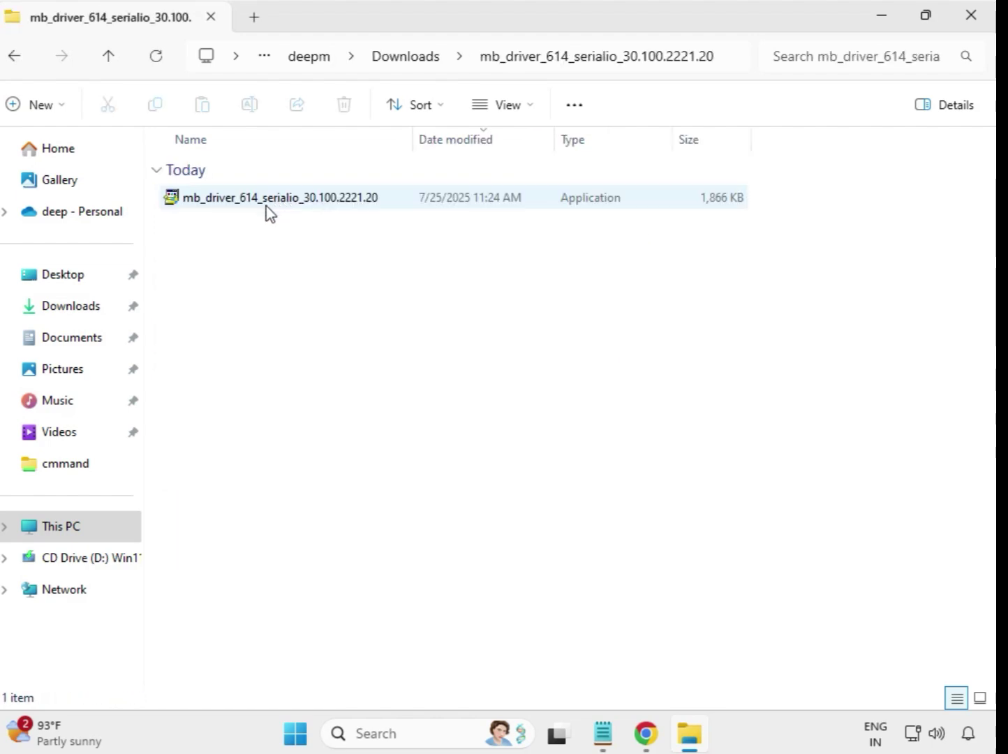
pyautogui.click(269, 206)
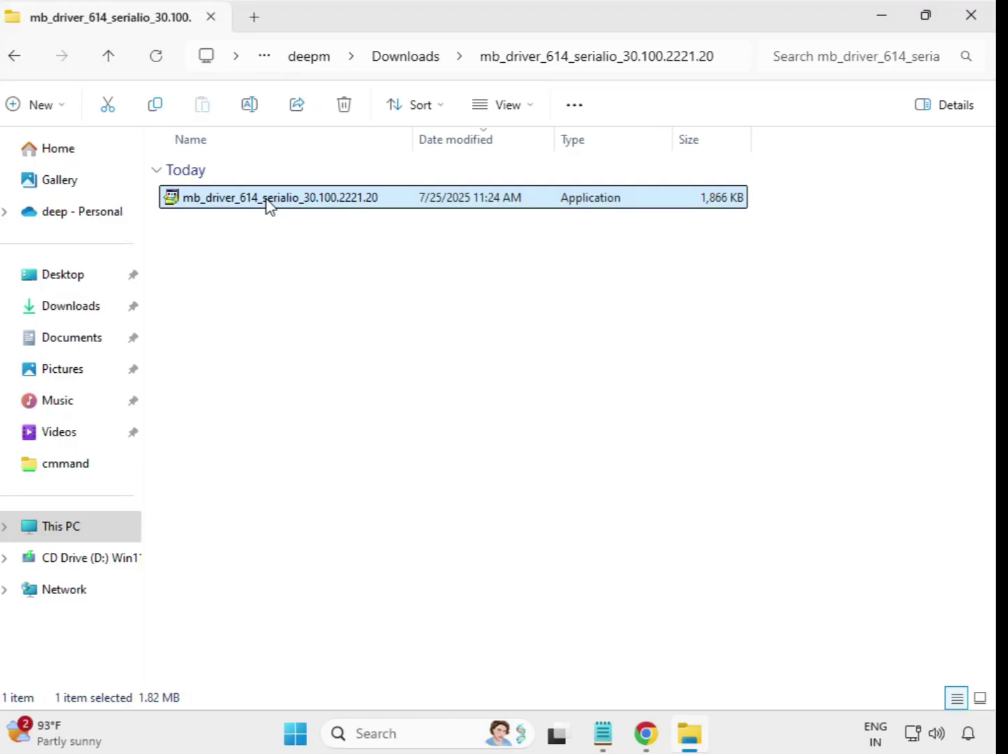
pyautogui.rightClick(269, 206)
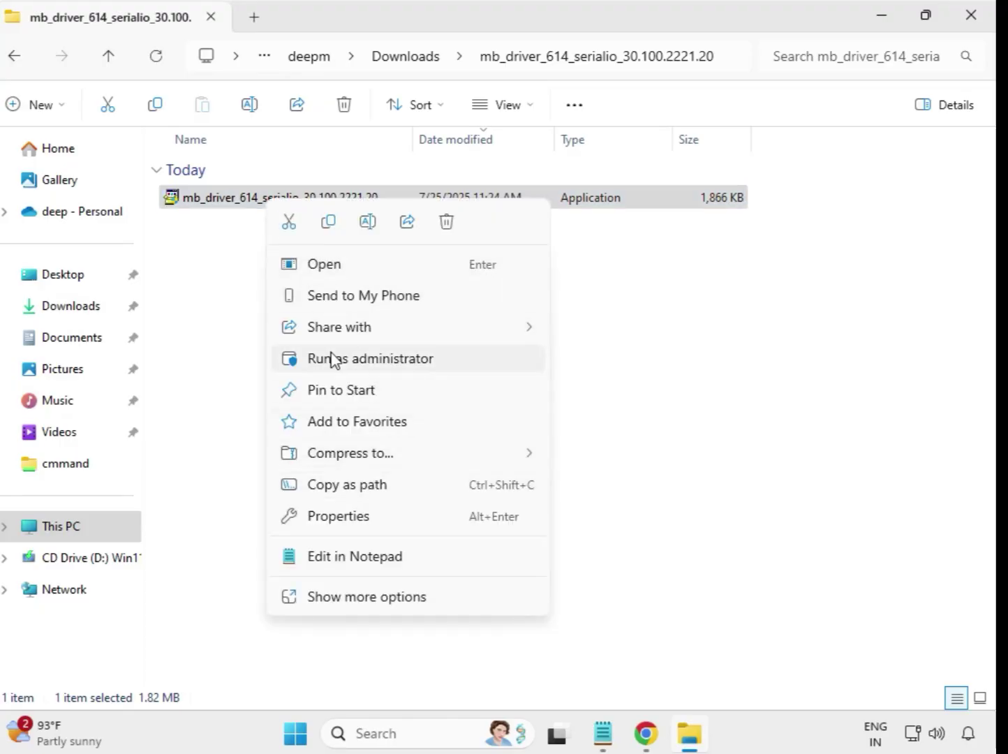
pyautogui.click(356, 360)
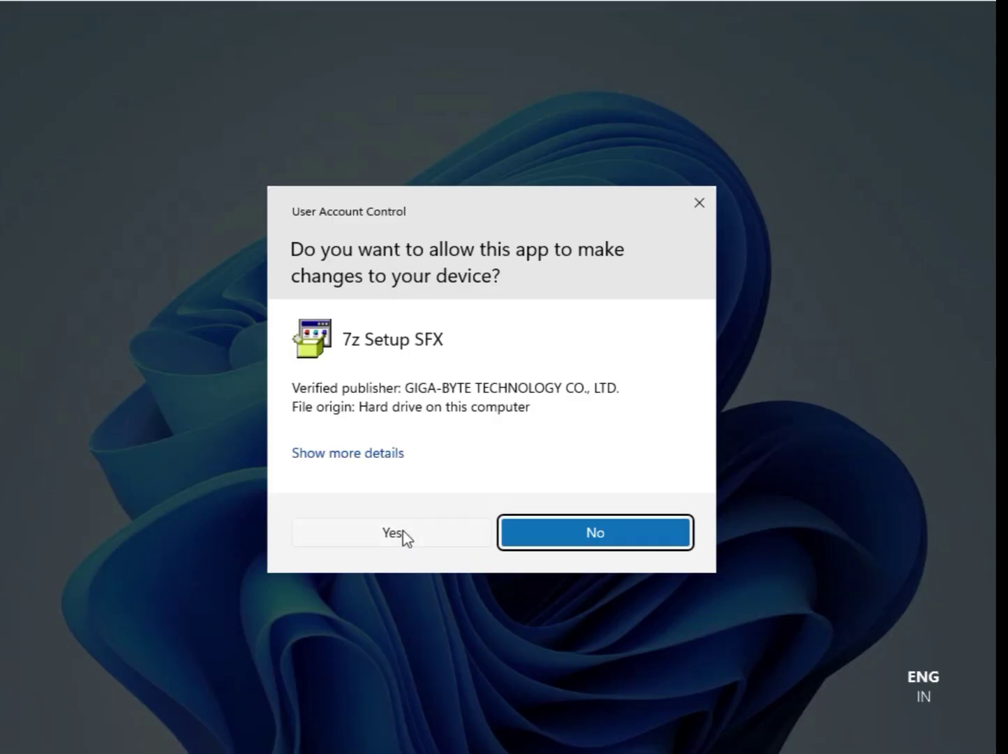
pyautogui.click(392, 532)
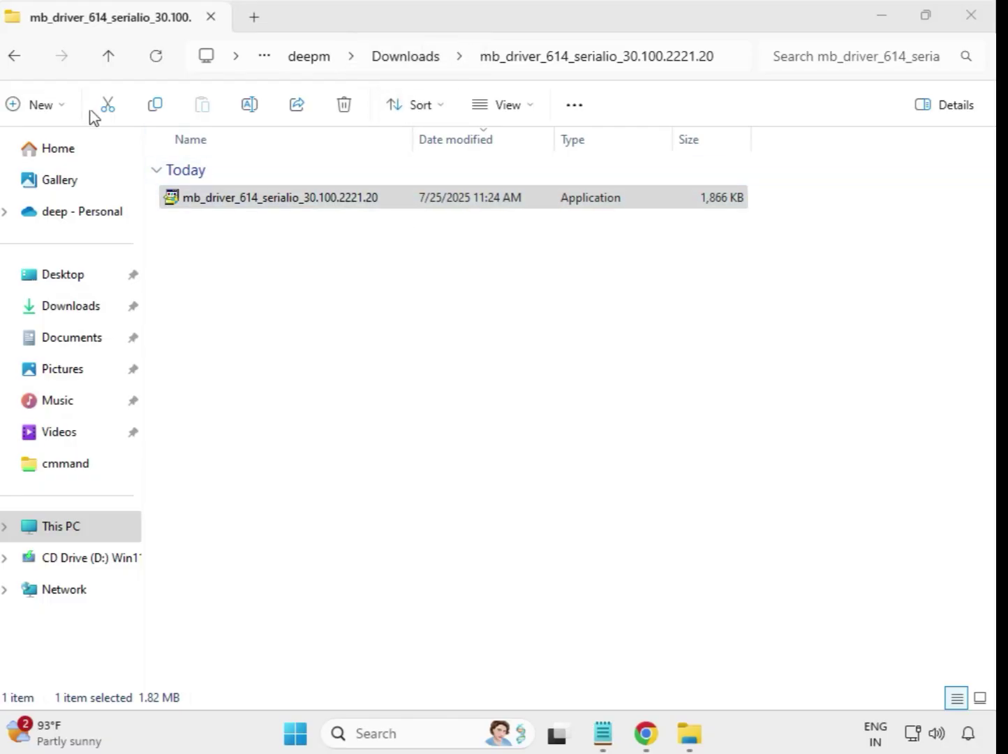
pyautogui.click(17, 60)
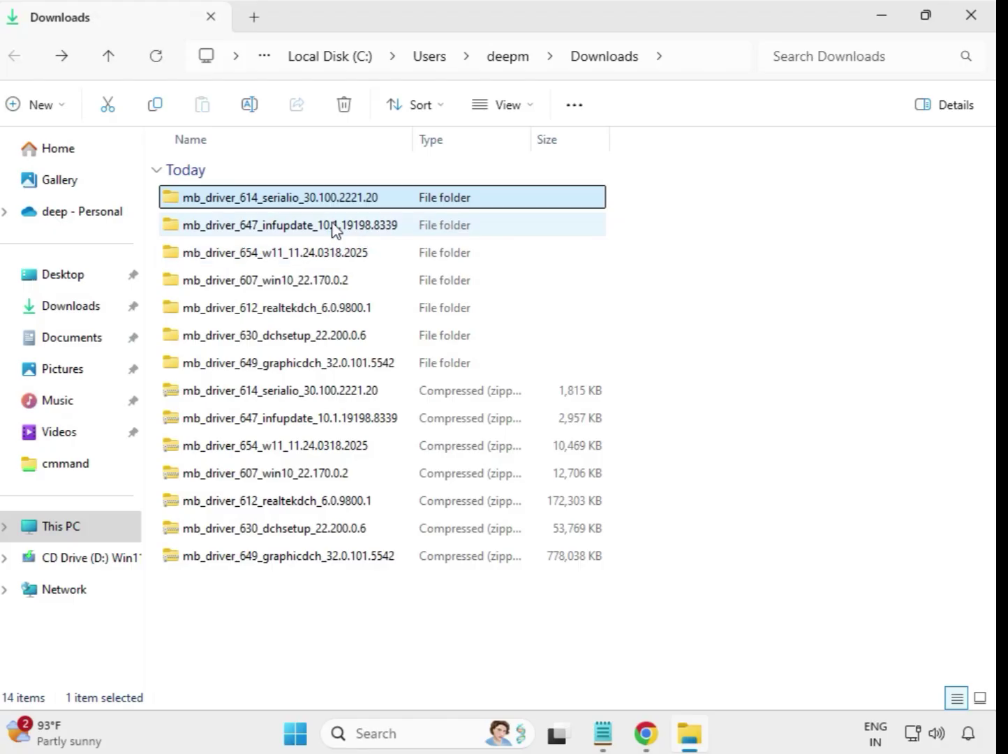
# Step: Run the mb_driver_647_infupdate_10.1.19198.8339 installer from its extracted folder as administrator, allow it to make changes, and return to Downloads
pyautogui.doubleClick(335, 228)
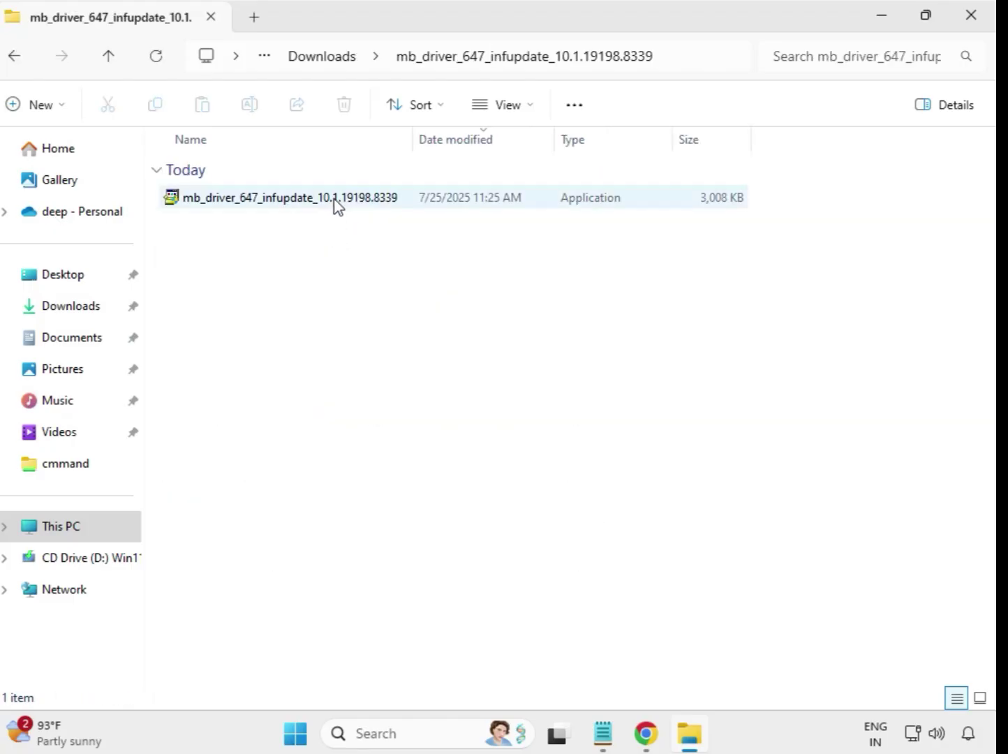
pyautogui.click(336, 207)
pyautogui.rightClick(336, 207)
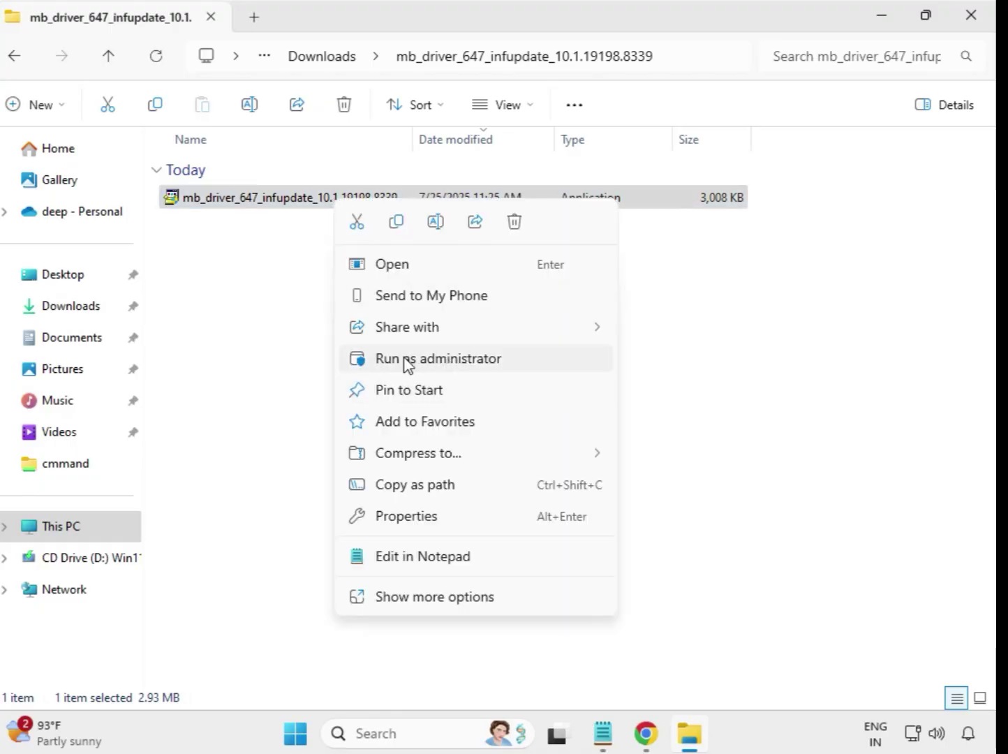
pyautogui.click(442, 360)
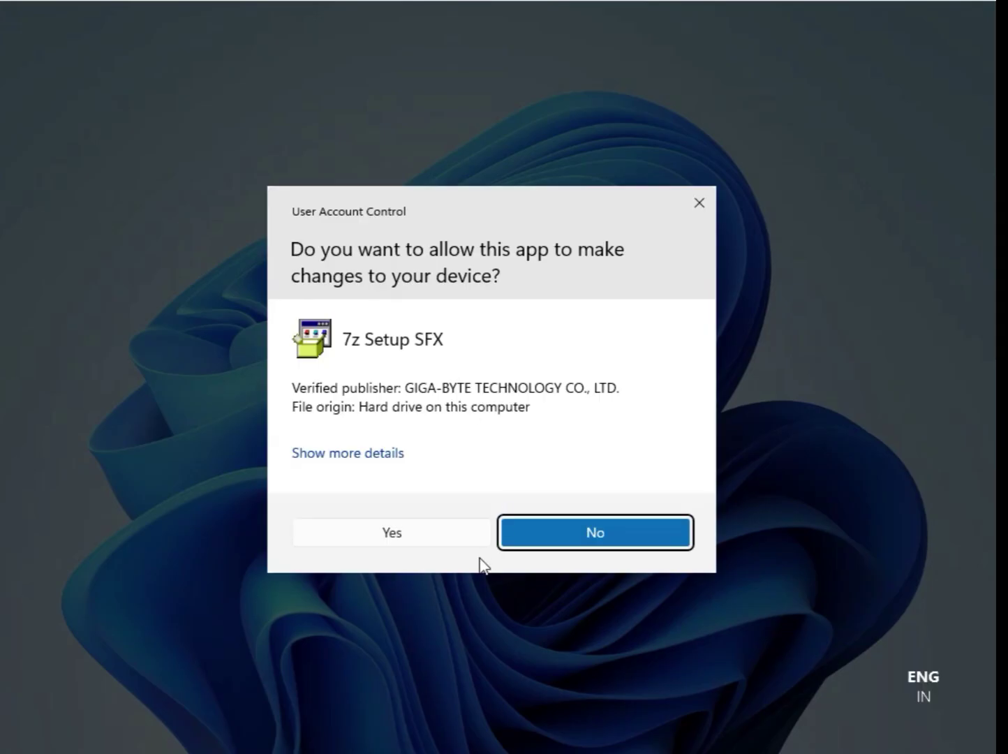
pyautogui.click(458, 541)
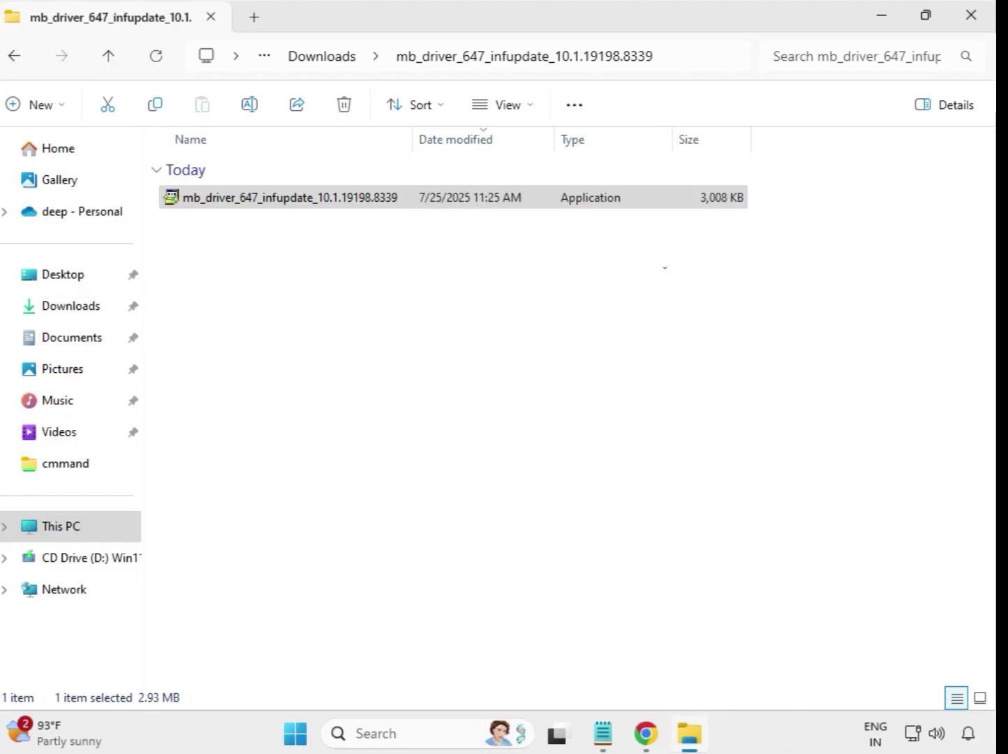
pyautogui.click(304, 60)
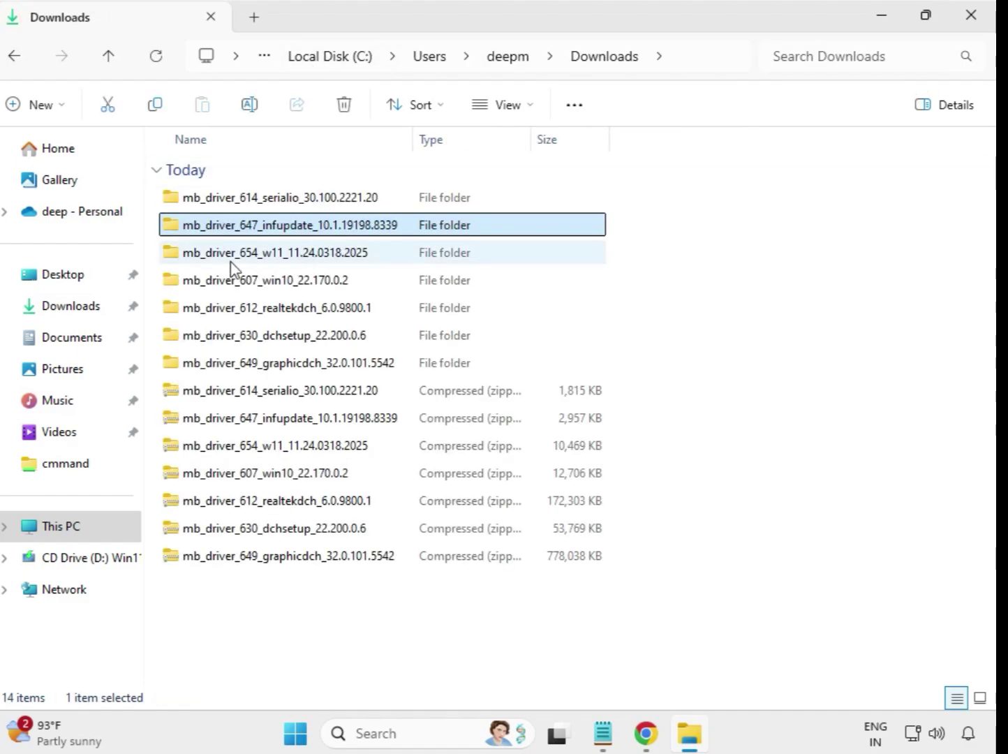
# Step: Run the mb_driver_654_w11_11.24.0318.2025 installer from its extracted folder as administrator, allow it to make changes, and return to Downloads
pyautogui.doubleClick(283, 255)
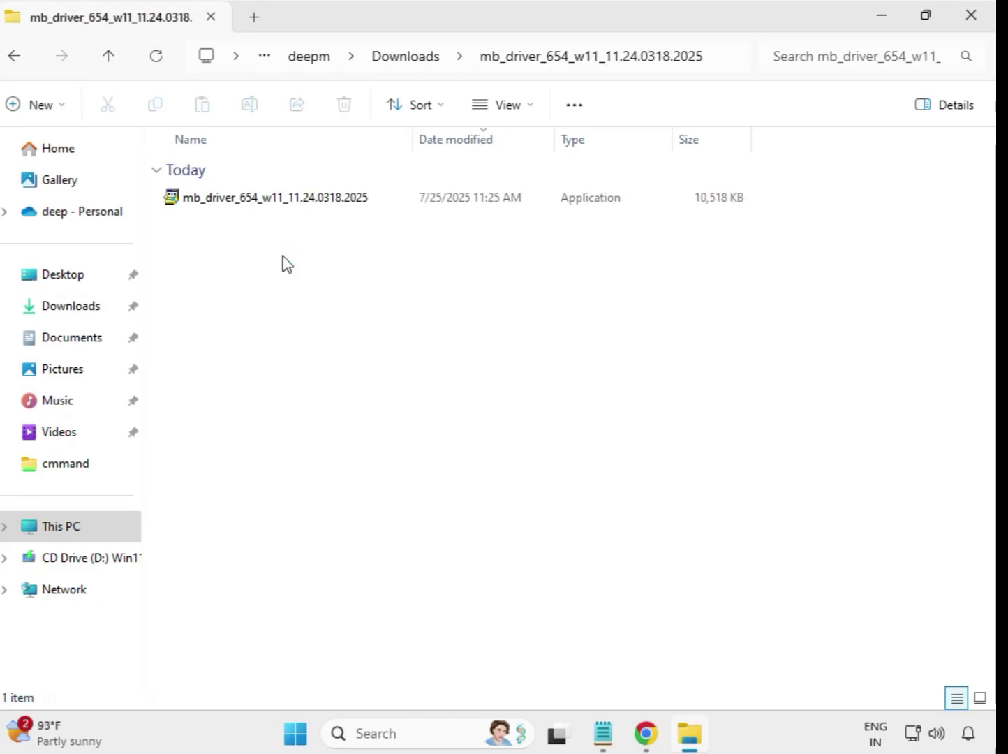
pyautogui.click(294, 202)
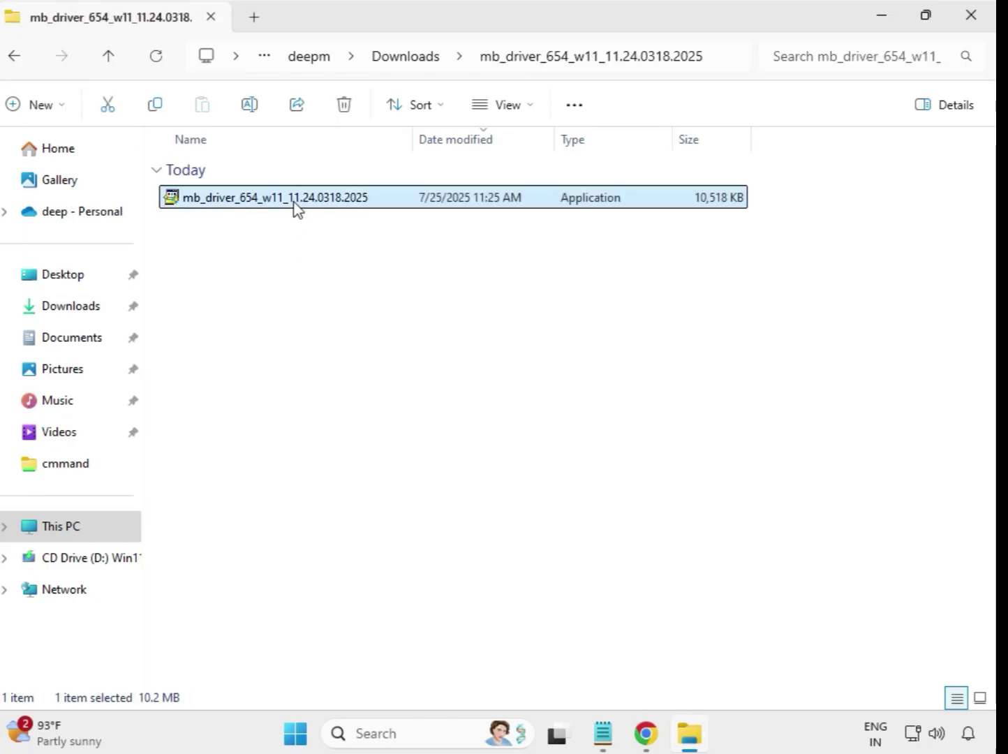
pyautogui.rightClick(294, 204)
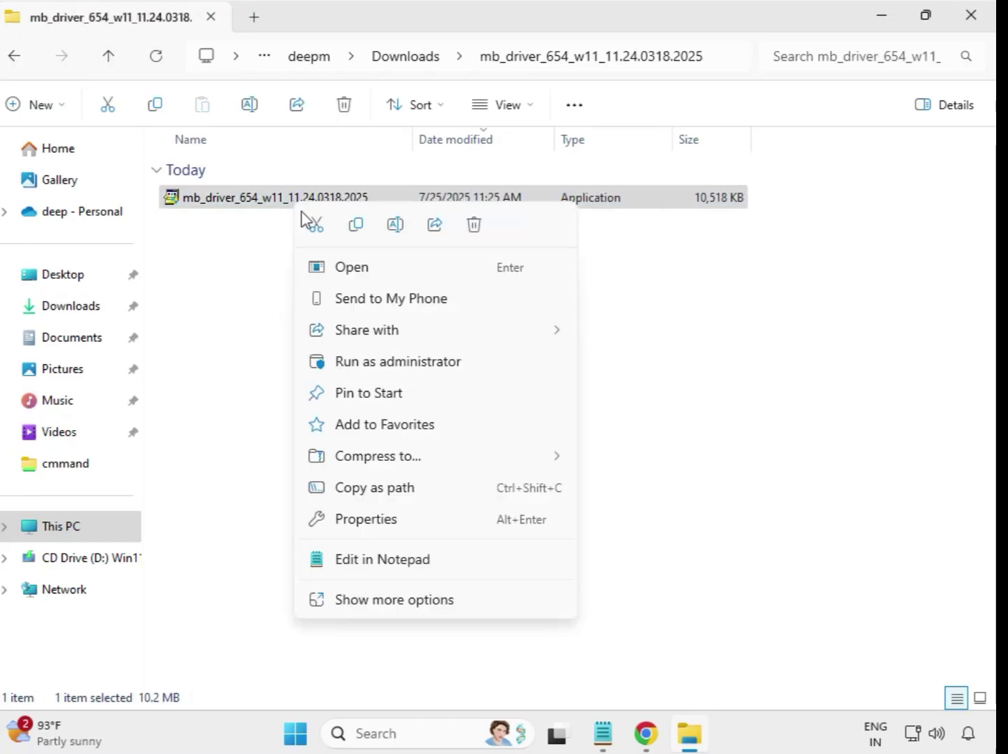
pyautogui.click(392, 365)
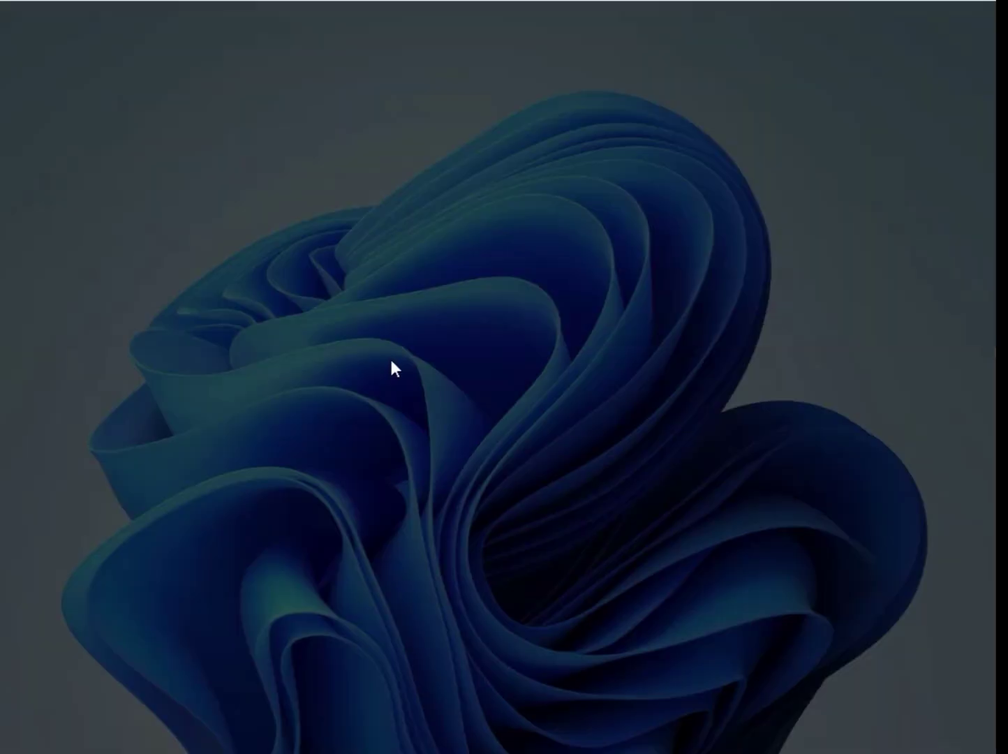
pyautogui.click(415, 543)
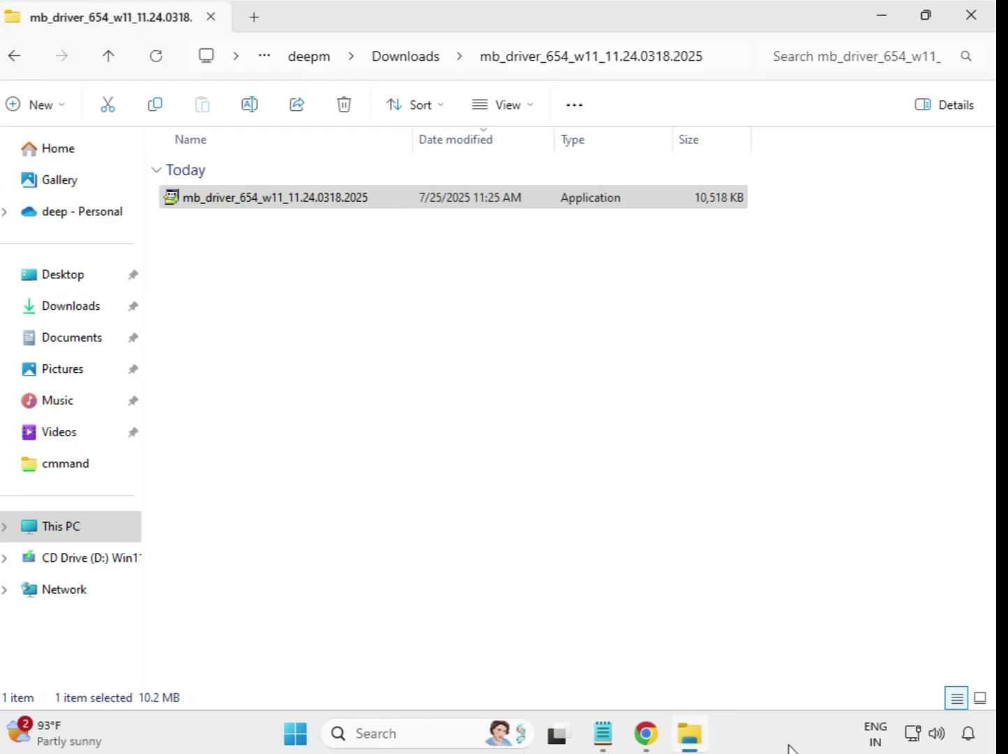
pyautogui.click(409, 59)
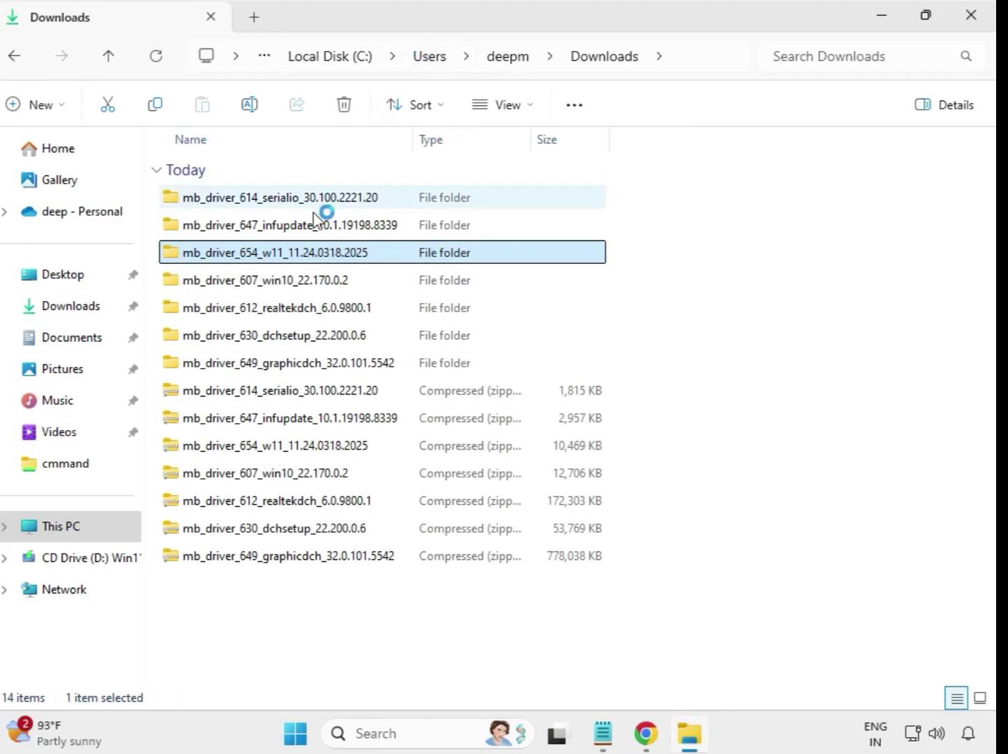
# Step: Run the mb_driver_607_win10_22.170.0.2 installer from its extracted folder as administrator, allow it to make changes, and return to Downloads
pyautogui.doubleClick(292, 280)
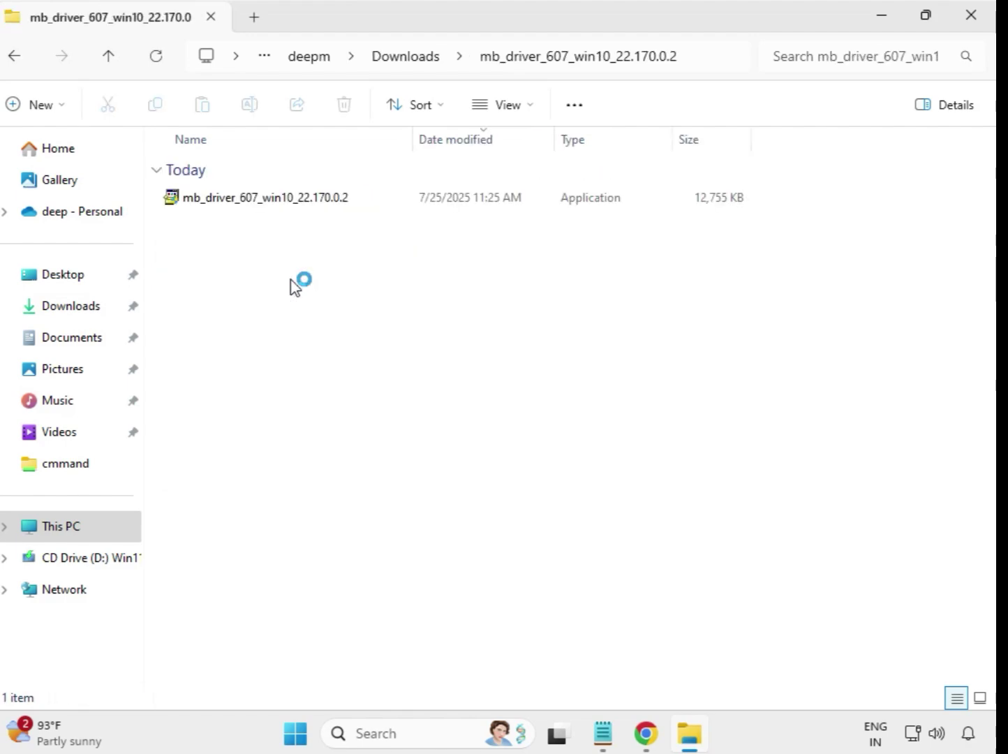
pyautogui.click(277, 208)
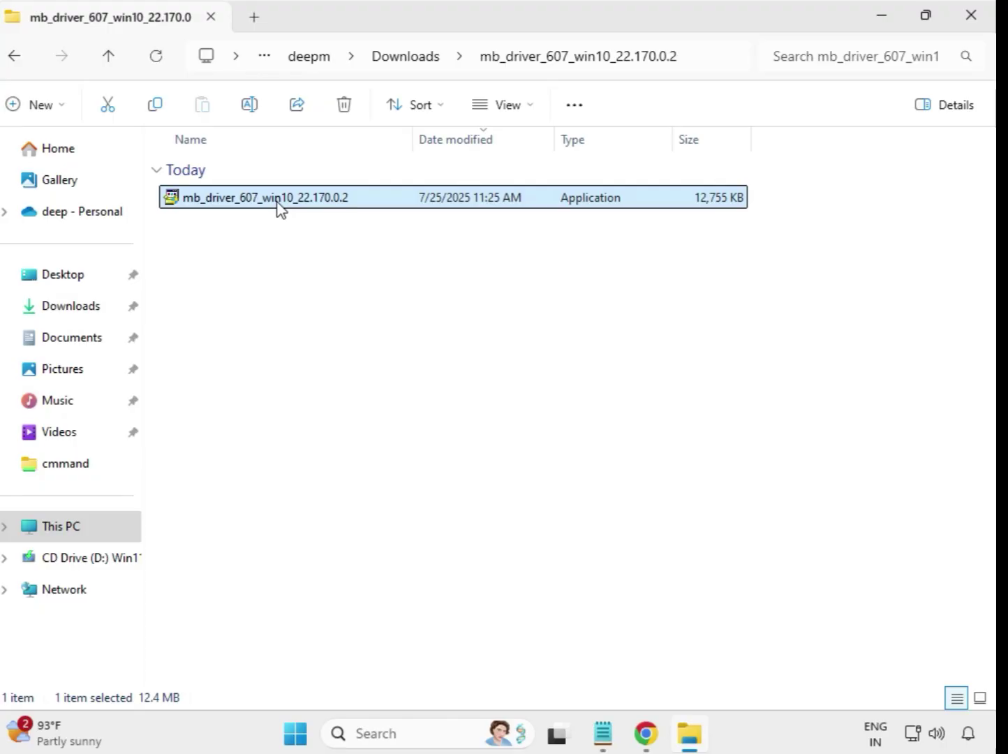
pyautogui.rightClick(277, 208)
pyautogui.click(360, 361)
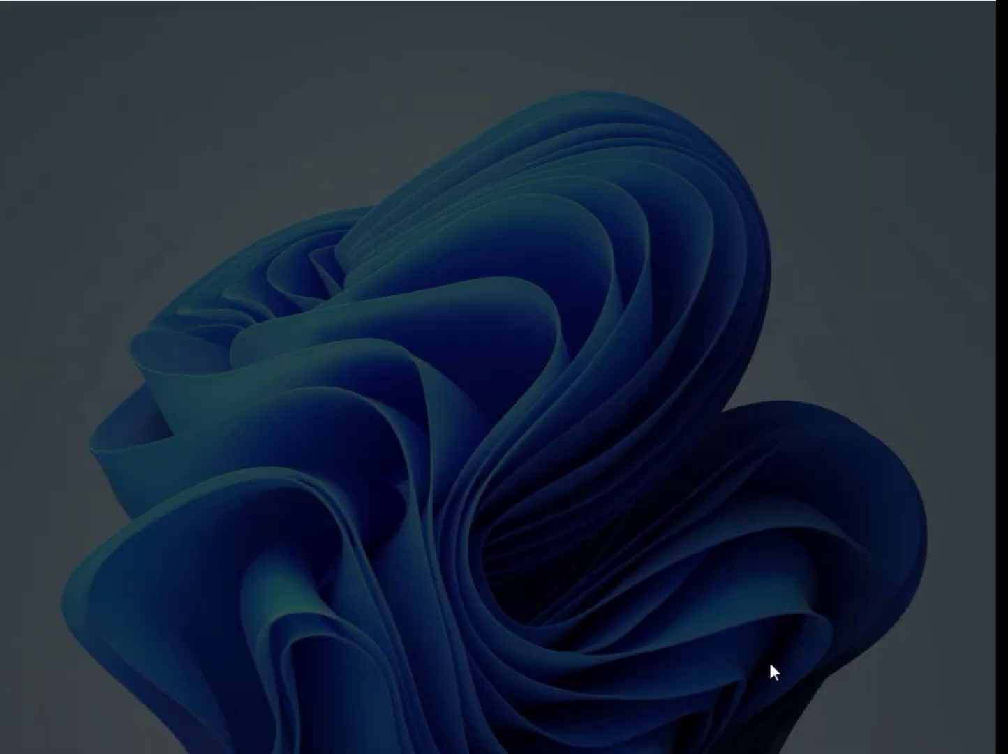
pyautogui.click(412, 533)
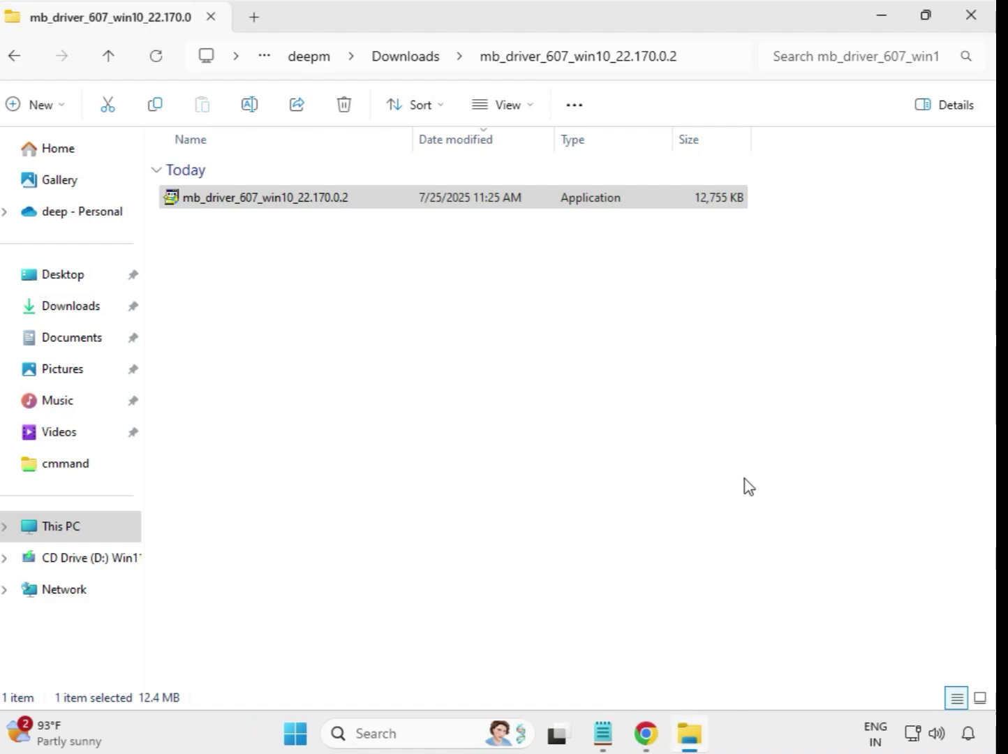
pyautogui.click(403, 61)
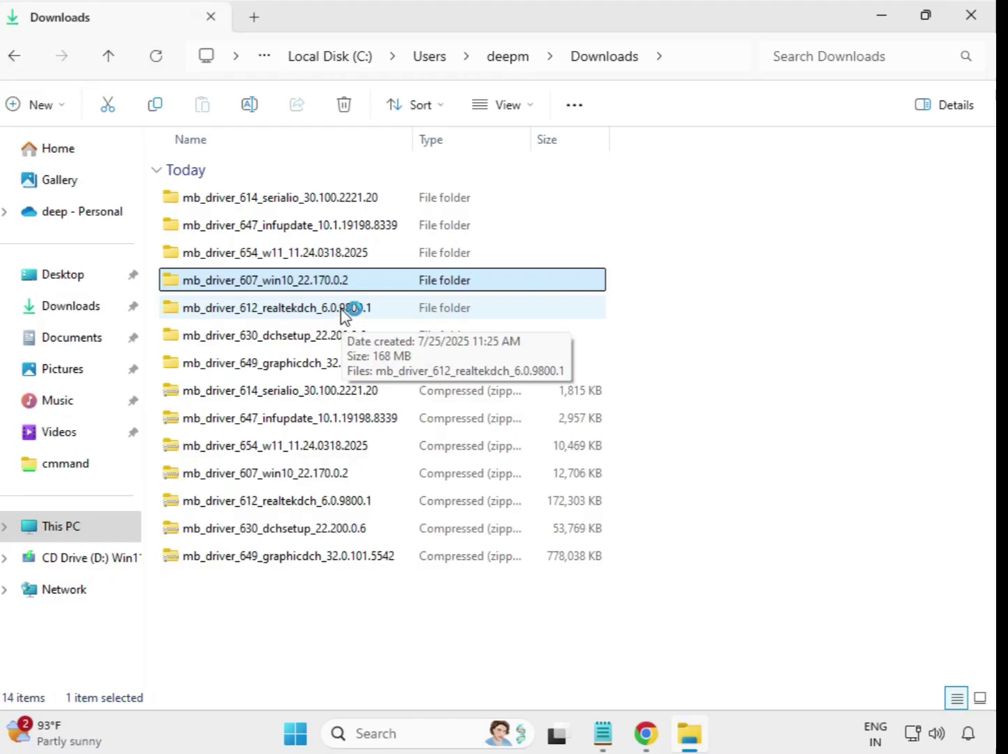
# Step: Run the mb_driver_612_realtekdch_6.0.9800.1 installer from its extracted folder as administrator, allow it to make changes, and return to Downloads
pyautogui.click(344, 314)
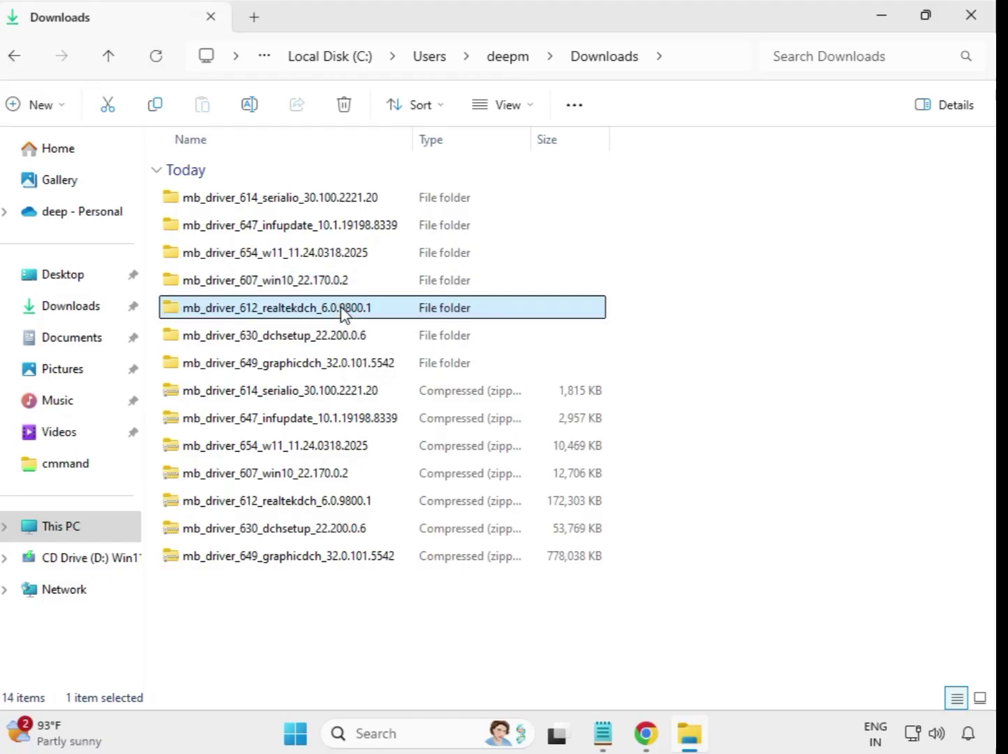
pyautogui.doubleClick(401, 311)
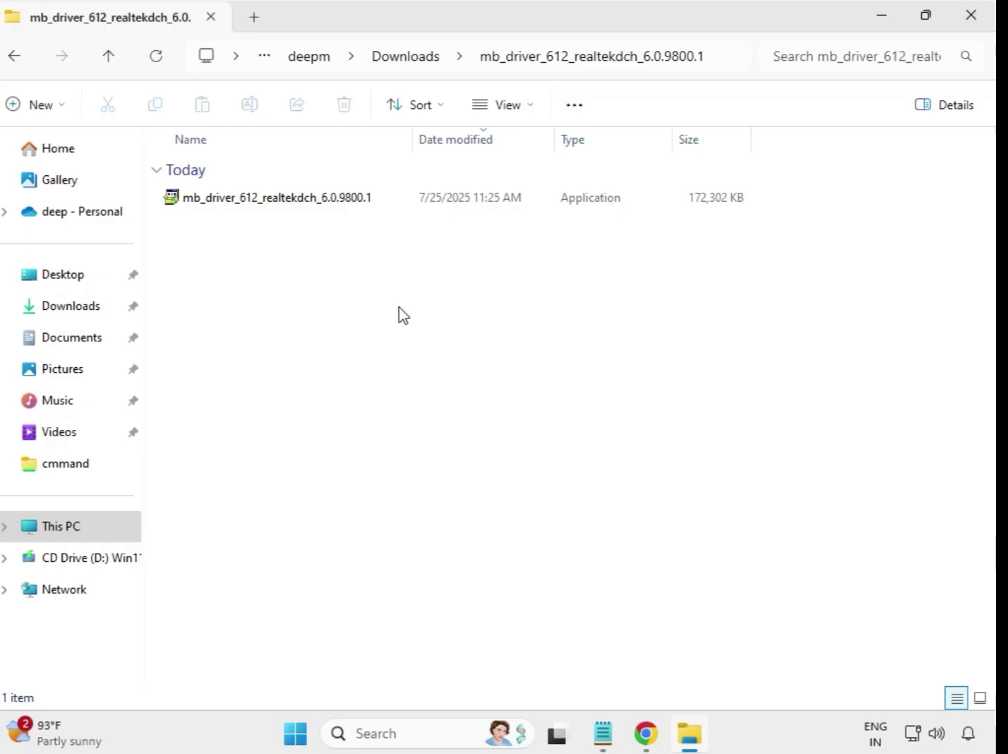
pyautogui.click(311, 205)
pyautogui.rightClick(312, 205)
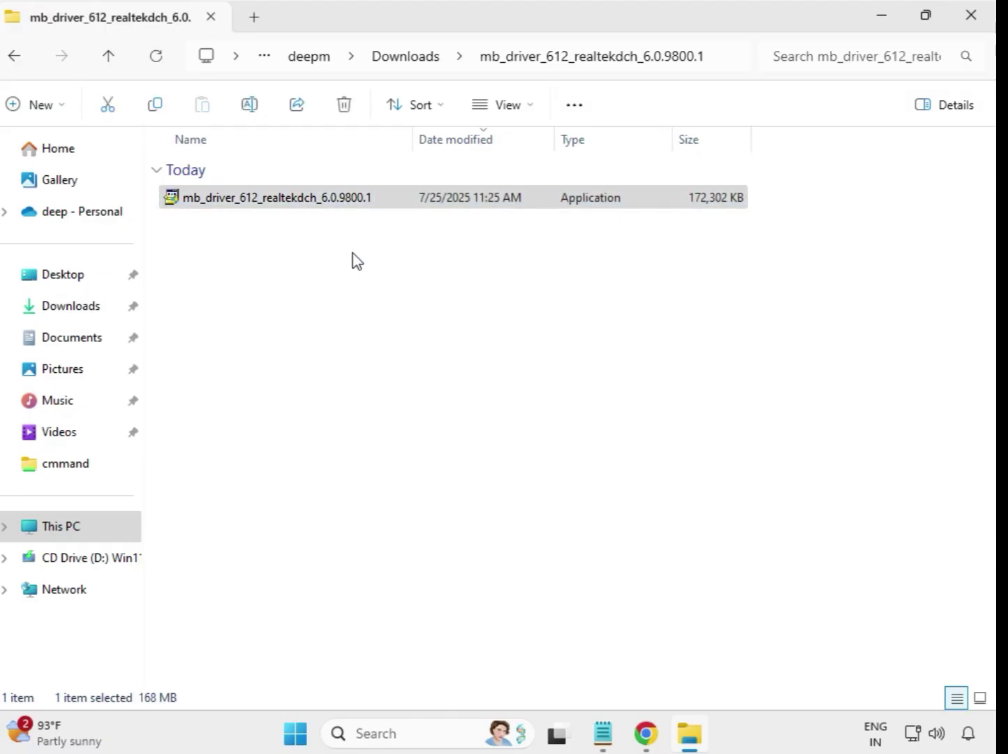
pyautogui.click(437, 370)
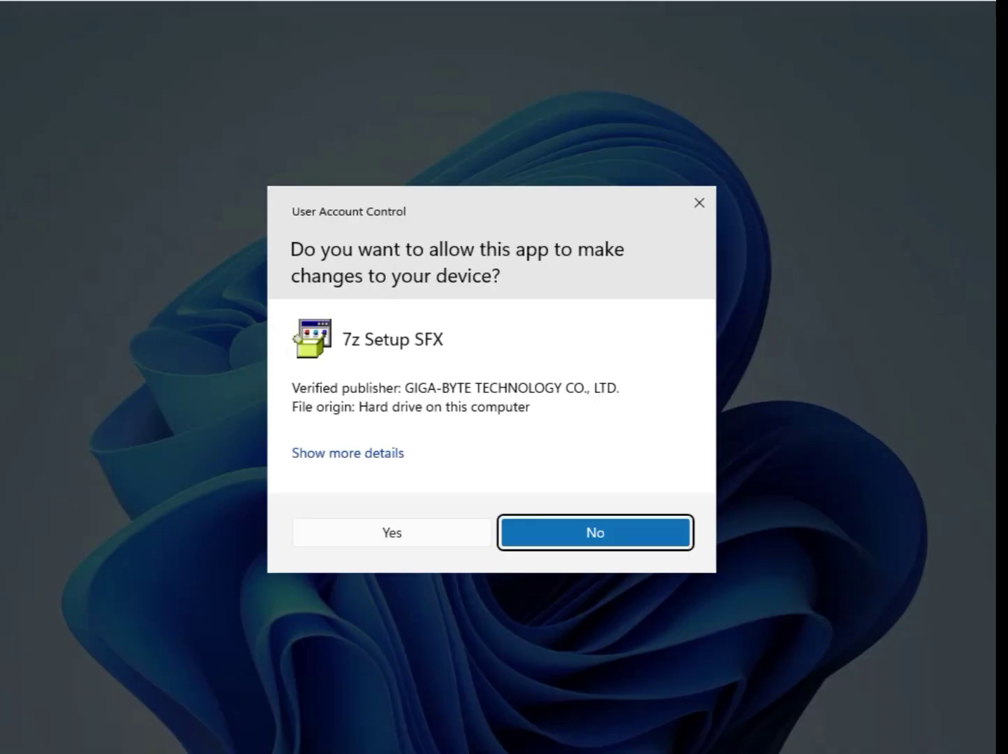
pyautogui.click(407, 532)
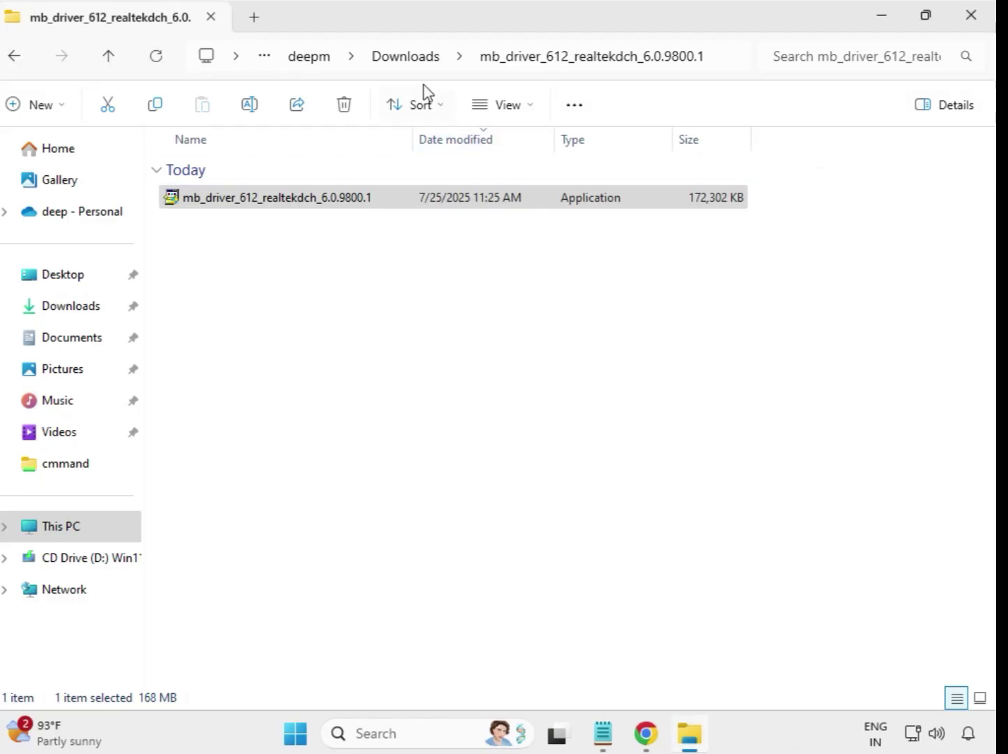
pyautogui.click(406, 63)
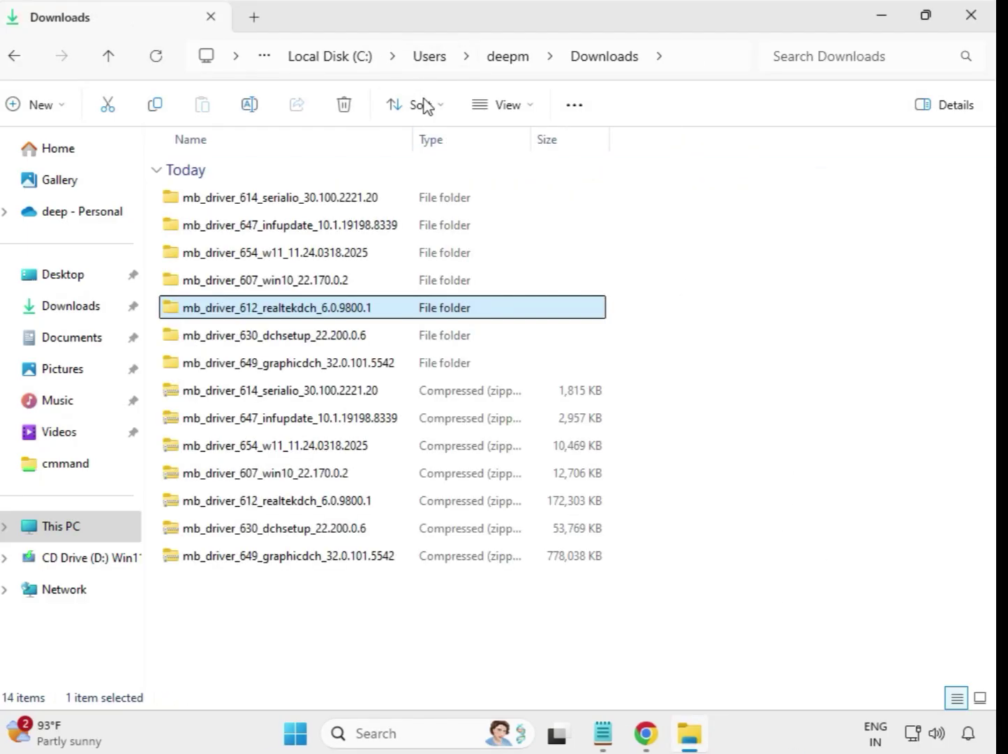
# Step: Run the mb_driver_630_dchsetup_22.200.0.6 installer from its extracted folder as administrator, allow it to make changes, and return to Downloads
pyautogui.click(334, 344)
pyautogui.click(337, 368)
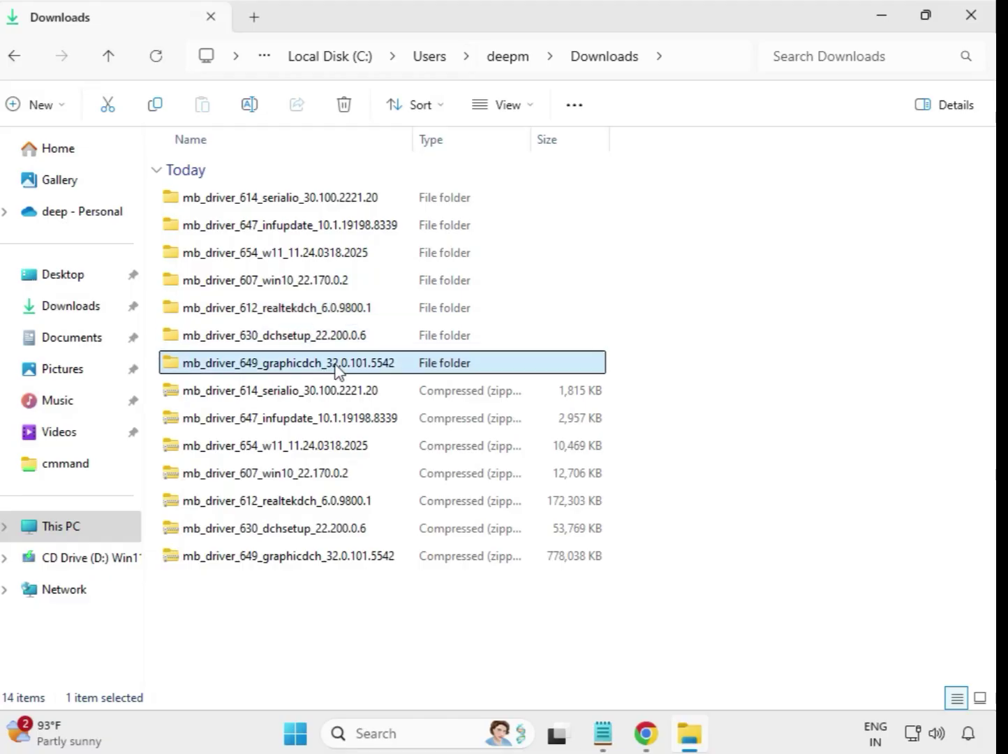
pyautogui.click(335, 343)
pyautogui.doubleClick(322, 342)
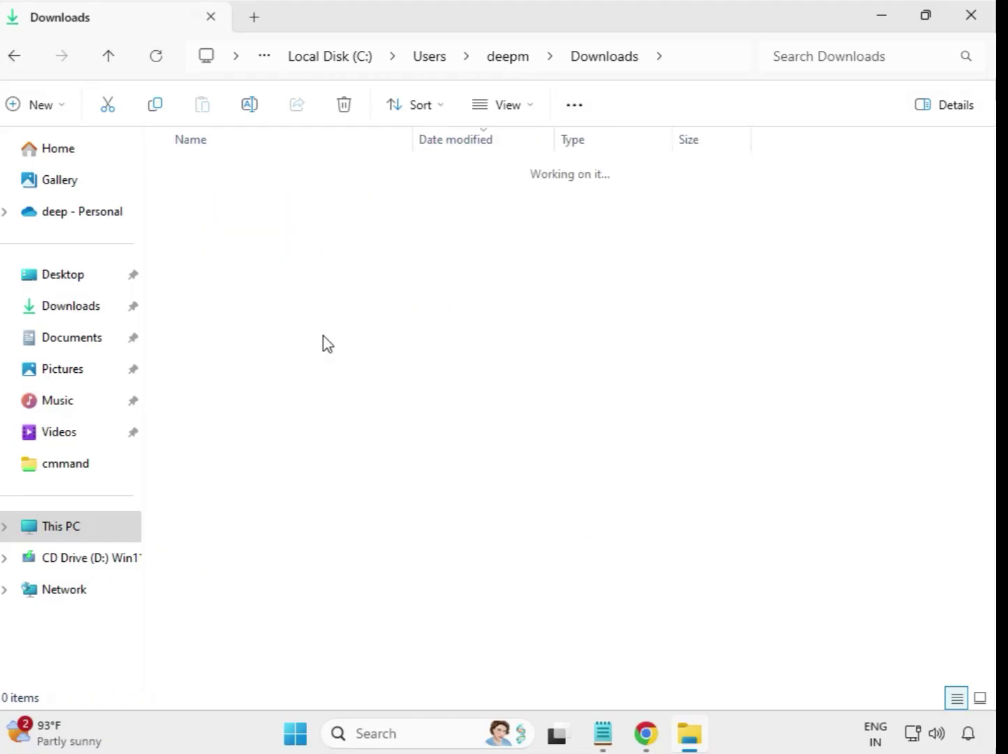
pyautogui.click(273, 208)
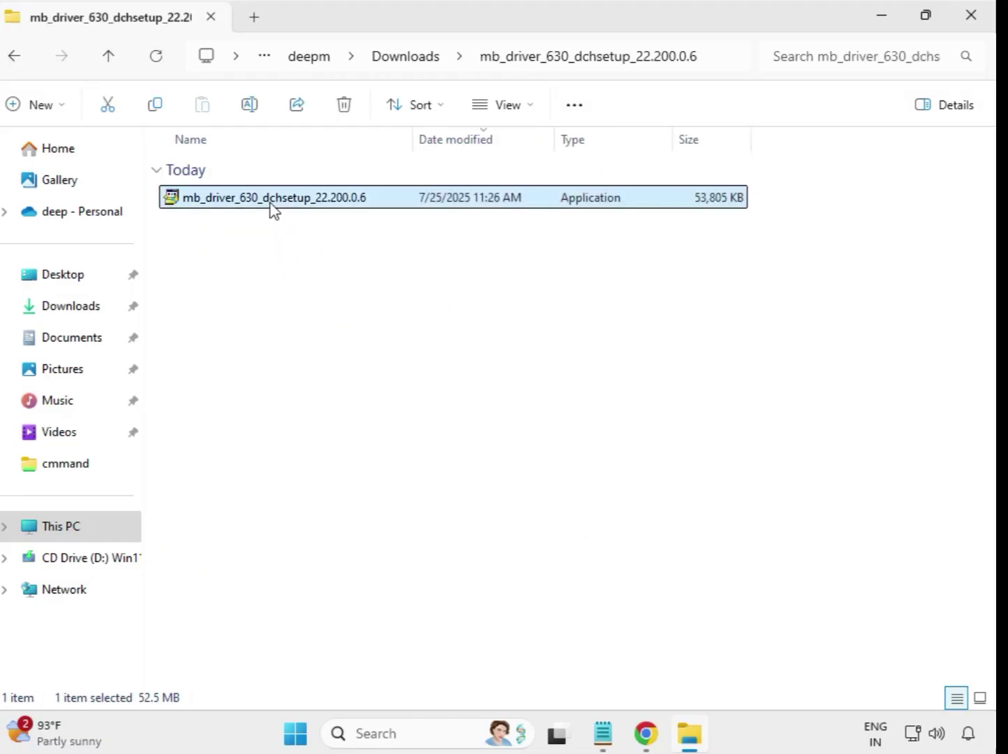
pyautogui.rightClick(270, 208)
pyautogui.click(380, 363)
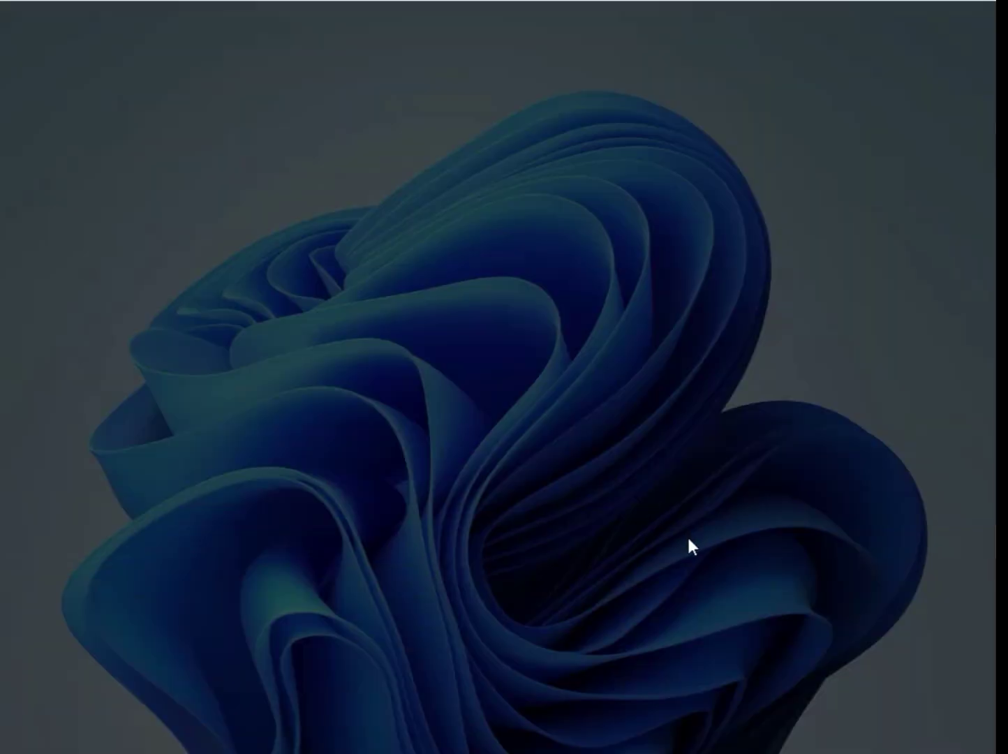
pyautogui.click(416, 543)
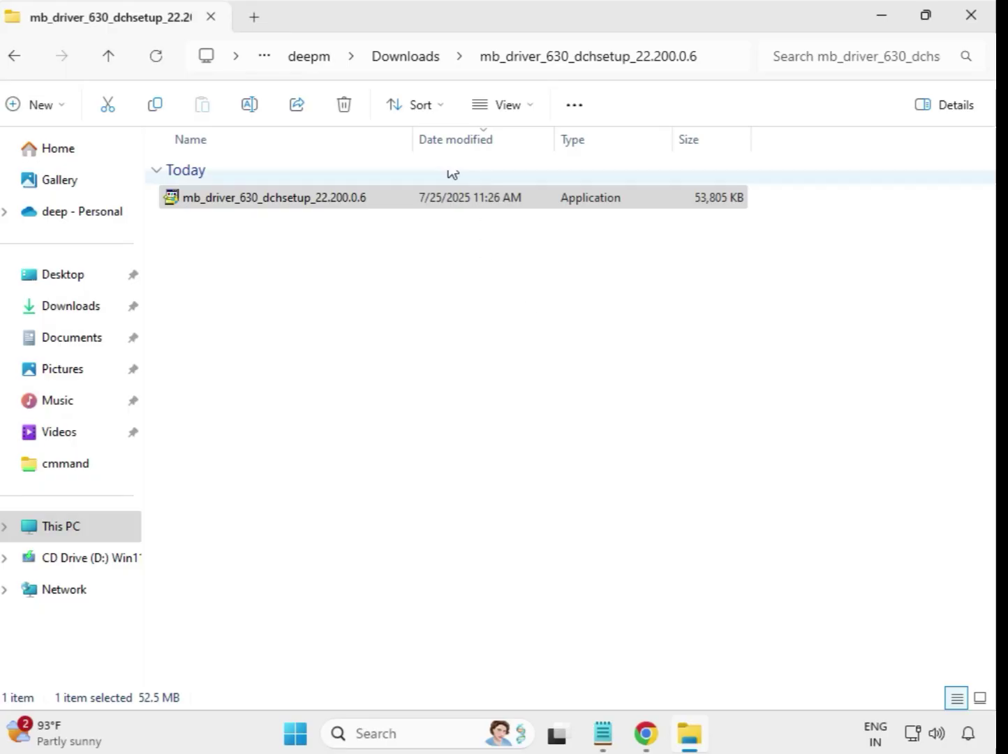
pyautogui.click(402, 60)
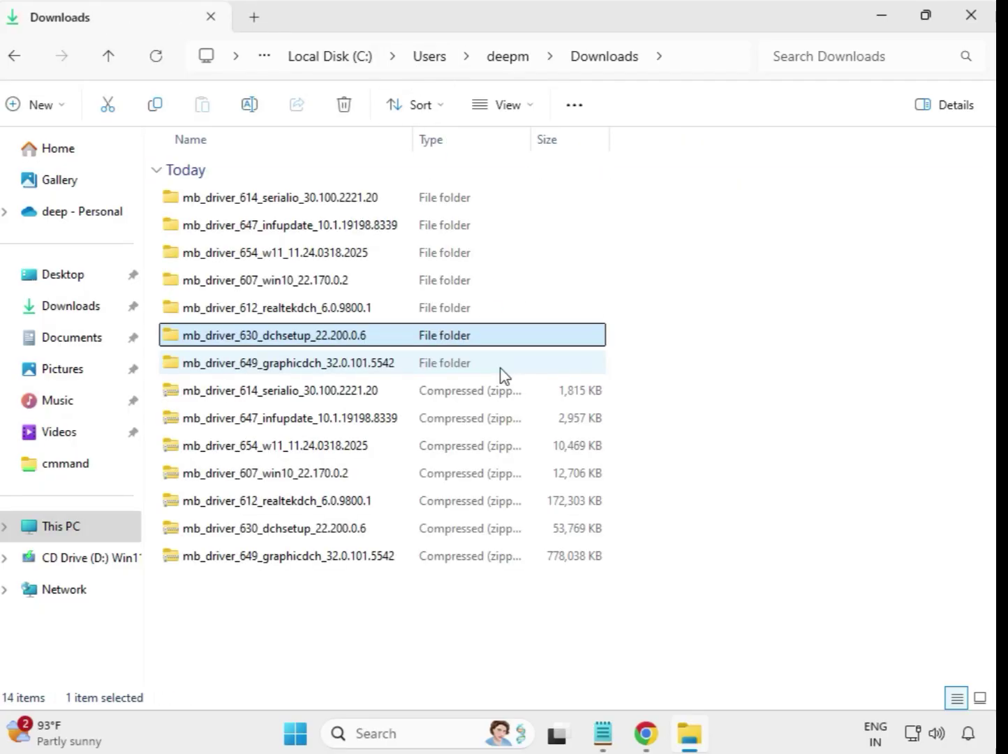
# Step: Run the mb_driver_649_graphicdch_32.0.101.5542 installer from its extracted folder as administrator and allow it to make changes
pyautogui.click(308, 364)
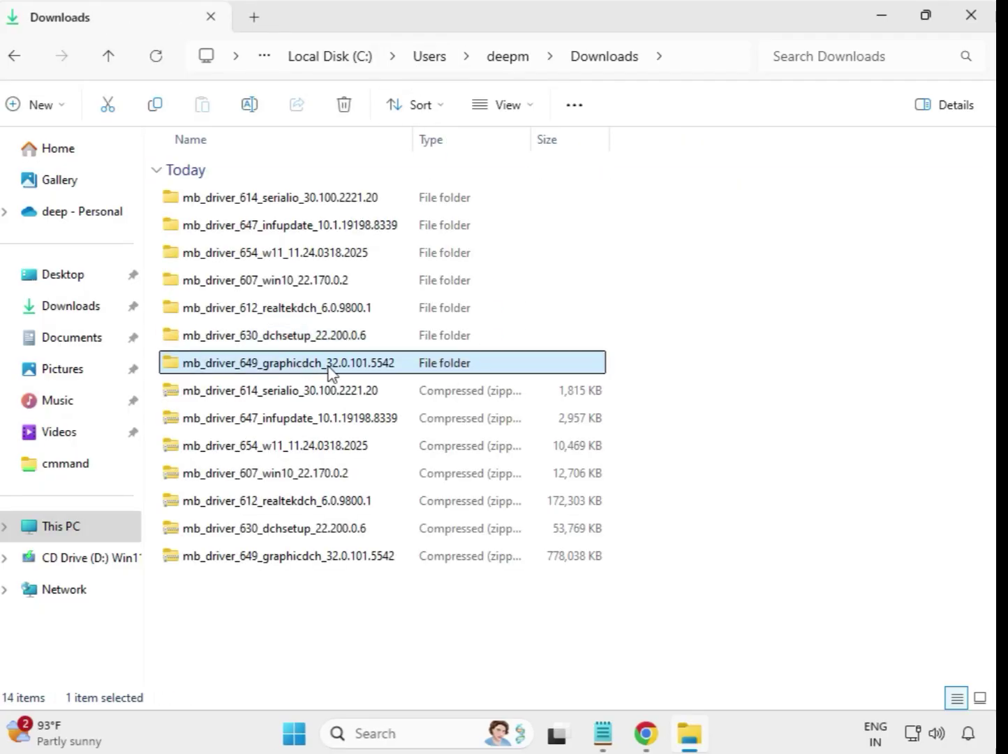
pyautogui.doubleClick(318, 364)
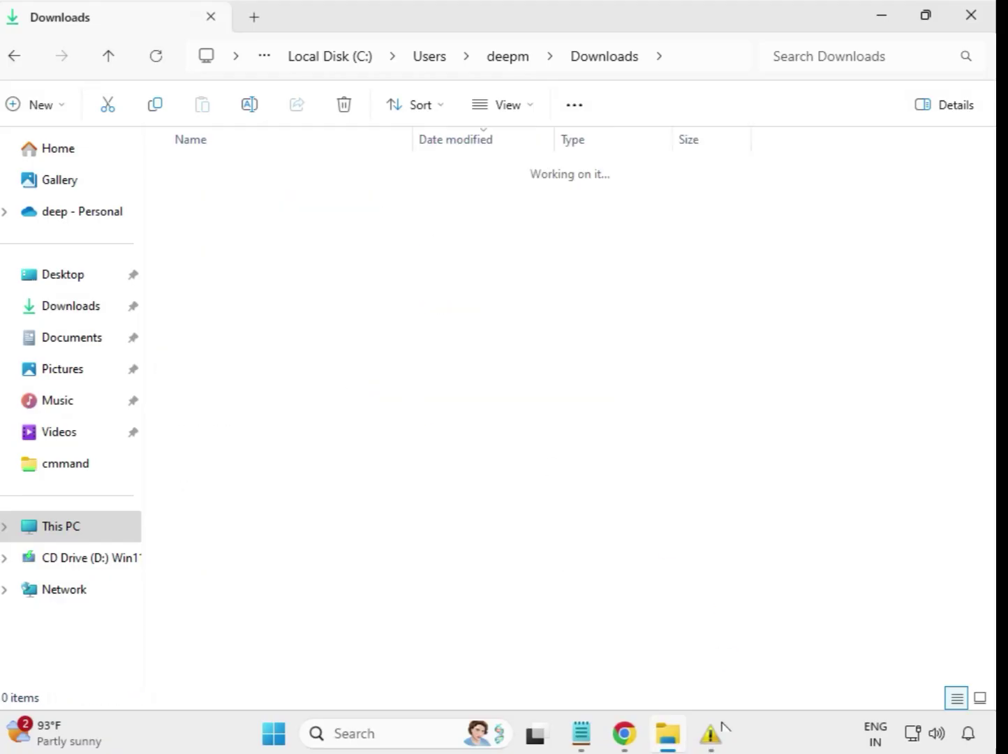
pyautogui.click(327, 200)
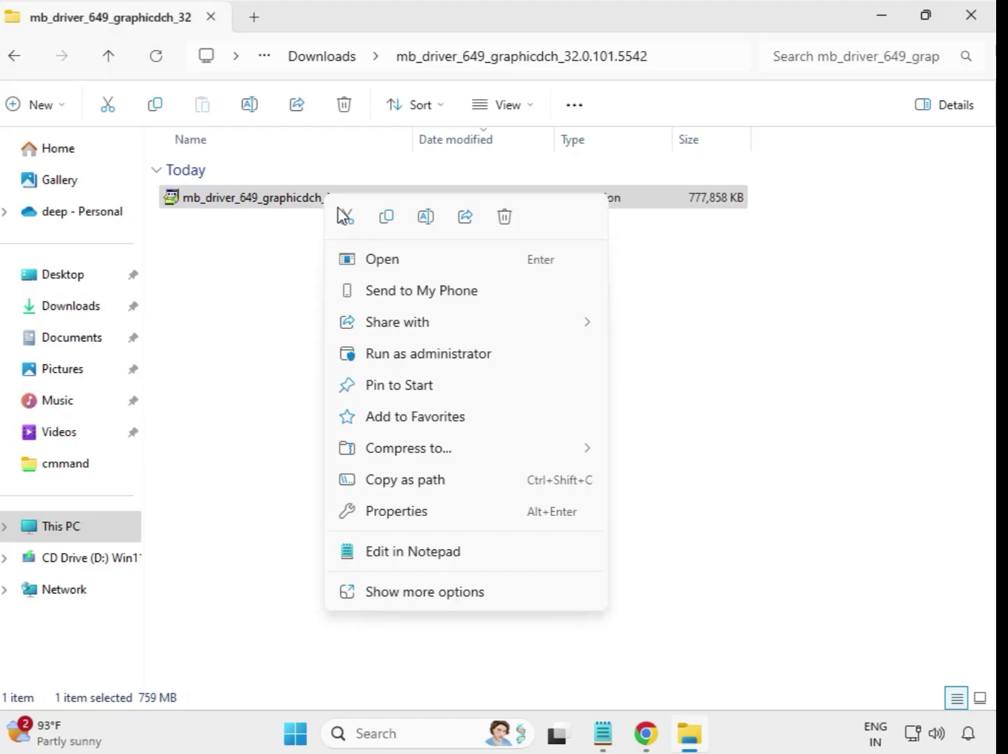
pyautogui.click(426, 356)
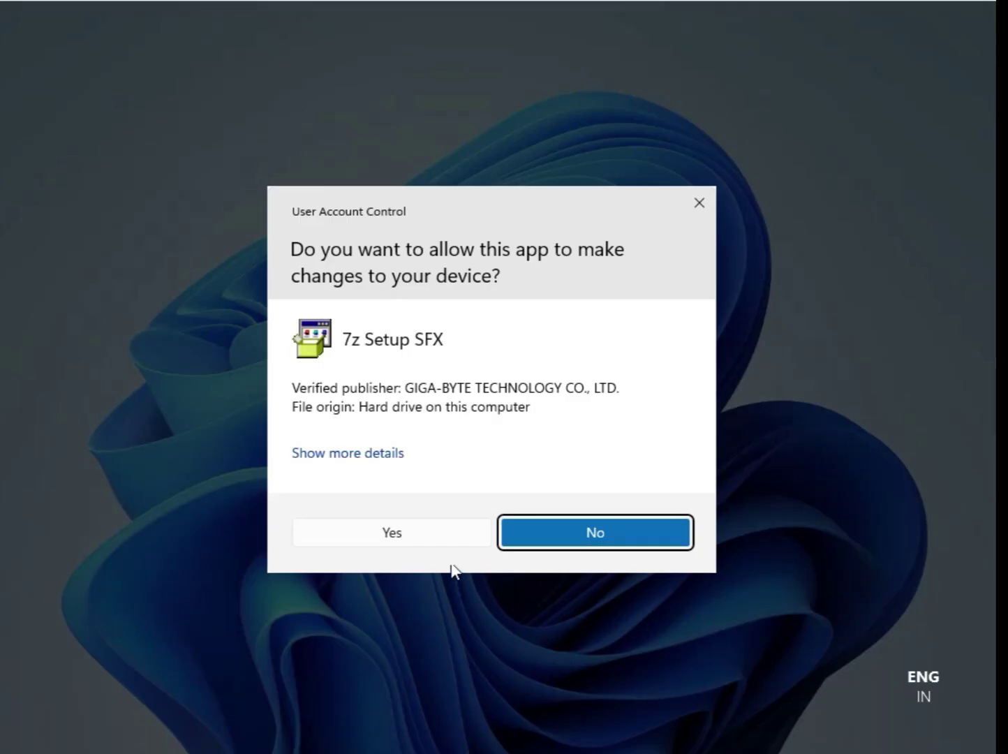
pyautogui.click(400, 536)
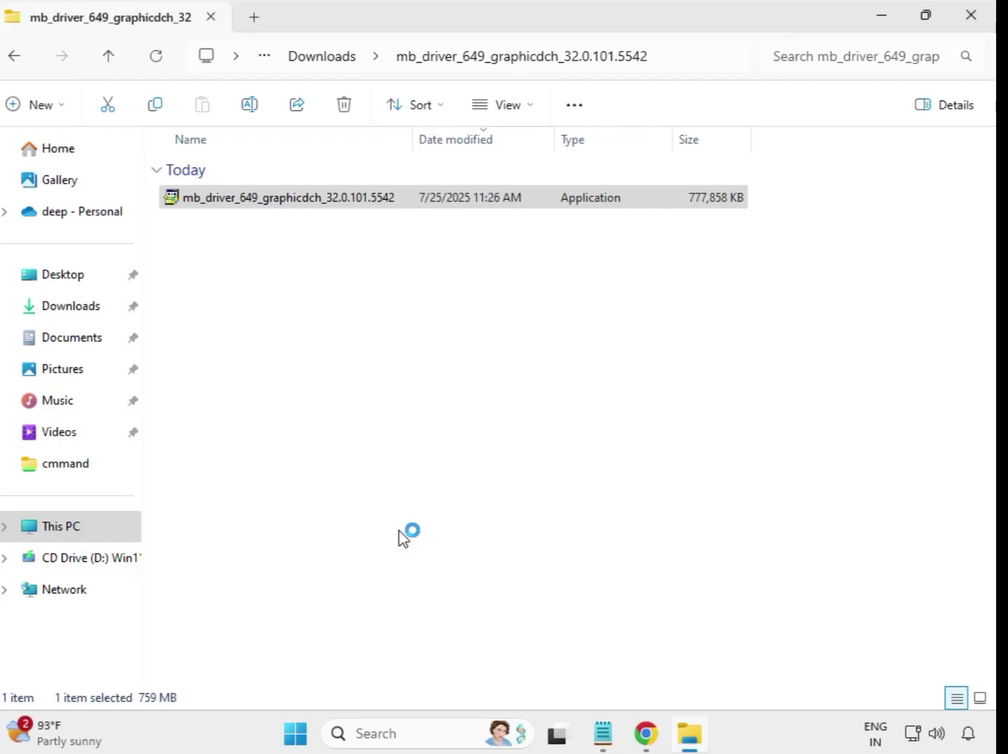